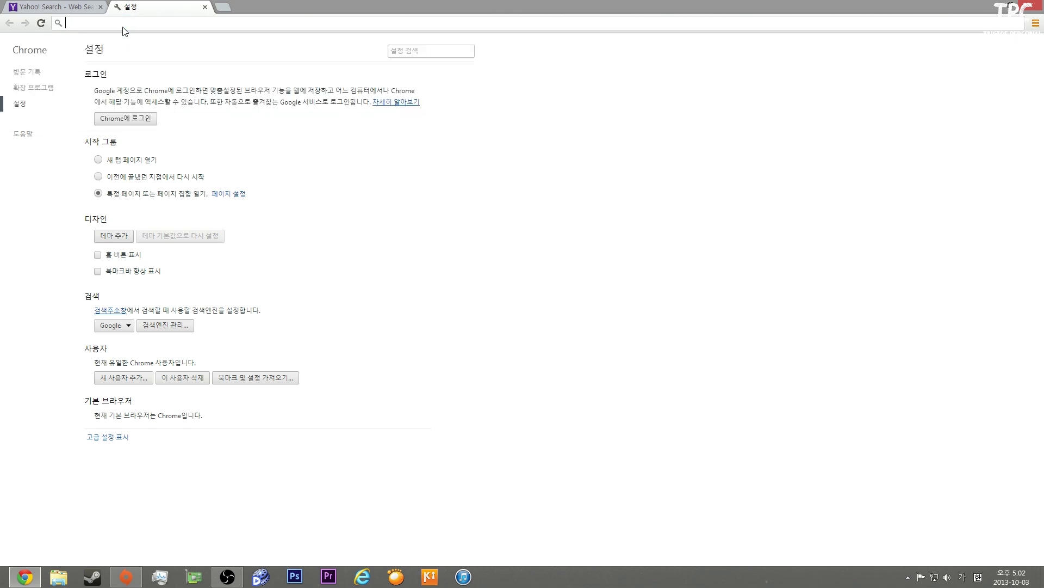
# - Go to google.ca and search for "sparkiv 0.7.0 beta 1"
pyautogui.write('g')
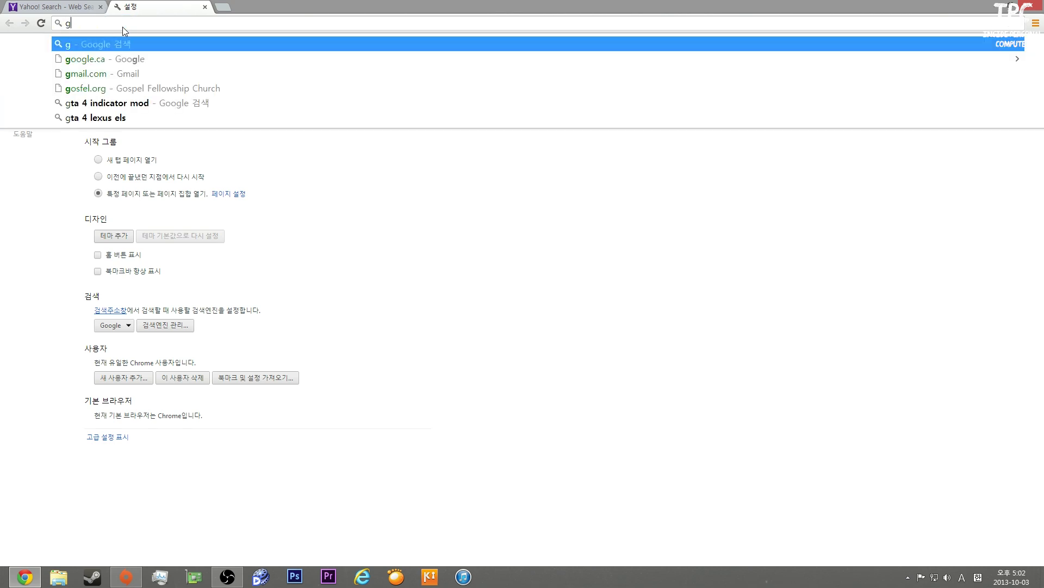
pyautogui.press('Down')
pyautogui.press('Return')
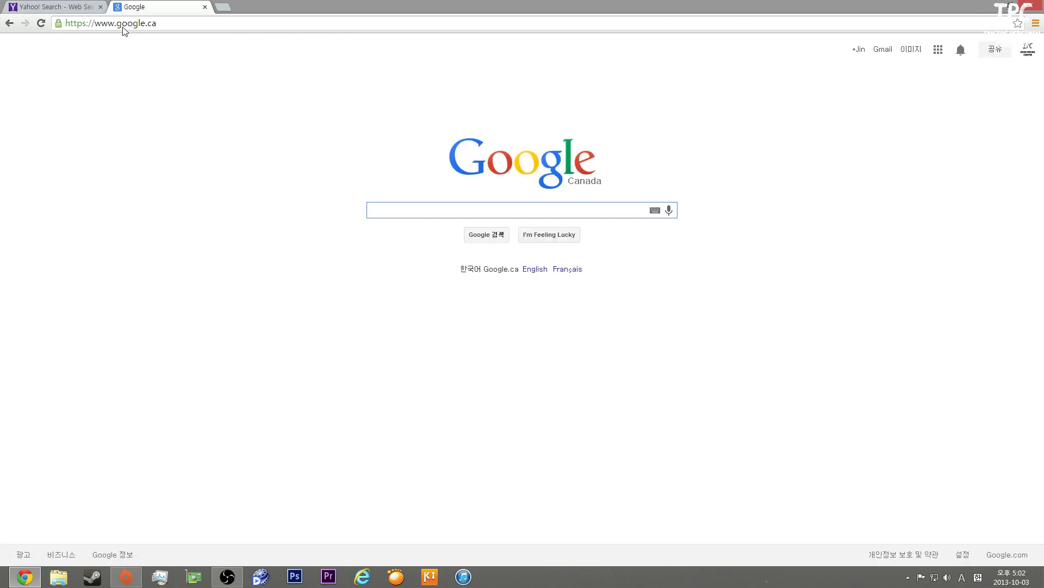
pyautogui.write('spark')
pyautogui.press('Down')
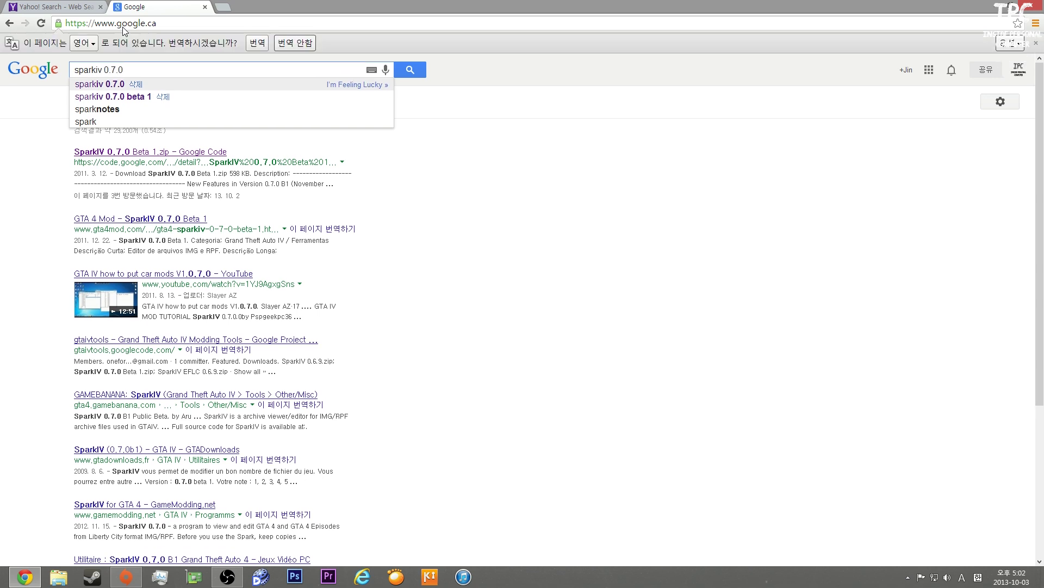
pyautogui.press('Down')
pyautogui.press('Return')
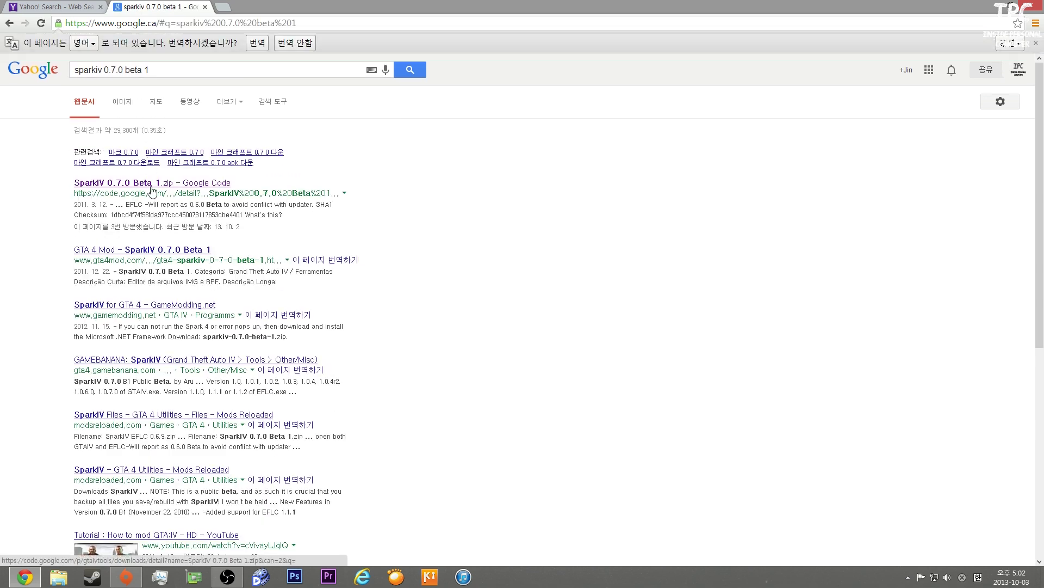
# - Open the Google Code result for SparkIV 0.7.0 Beta 1.zip and view its download page
pyautogui.doubleClick(78, 195)
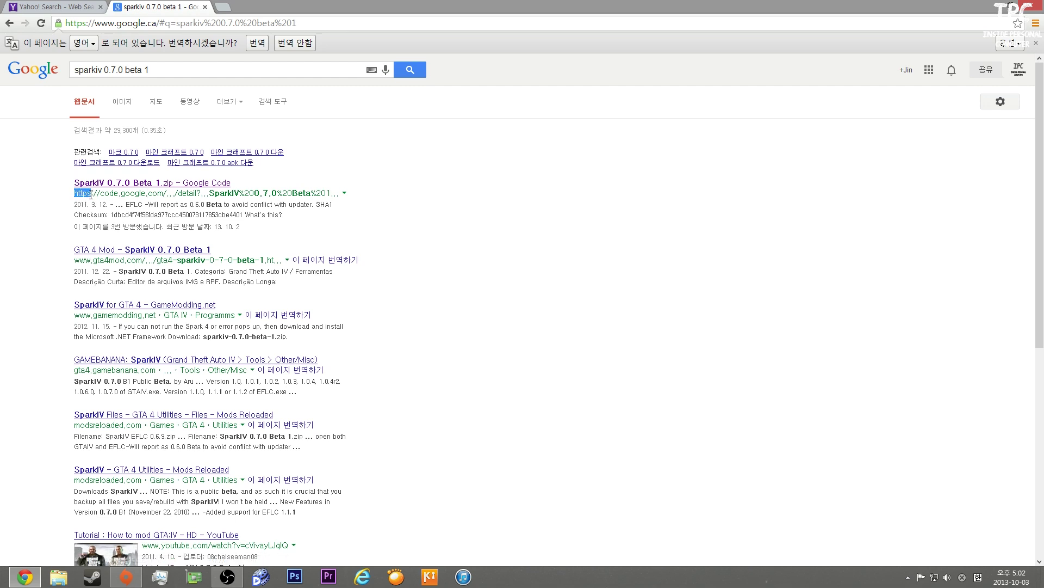
pyautogui.moveTo(101, 195); pyautogui.dragTo(170, 195)
pyautogui.click(226, 183)
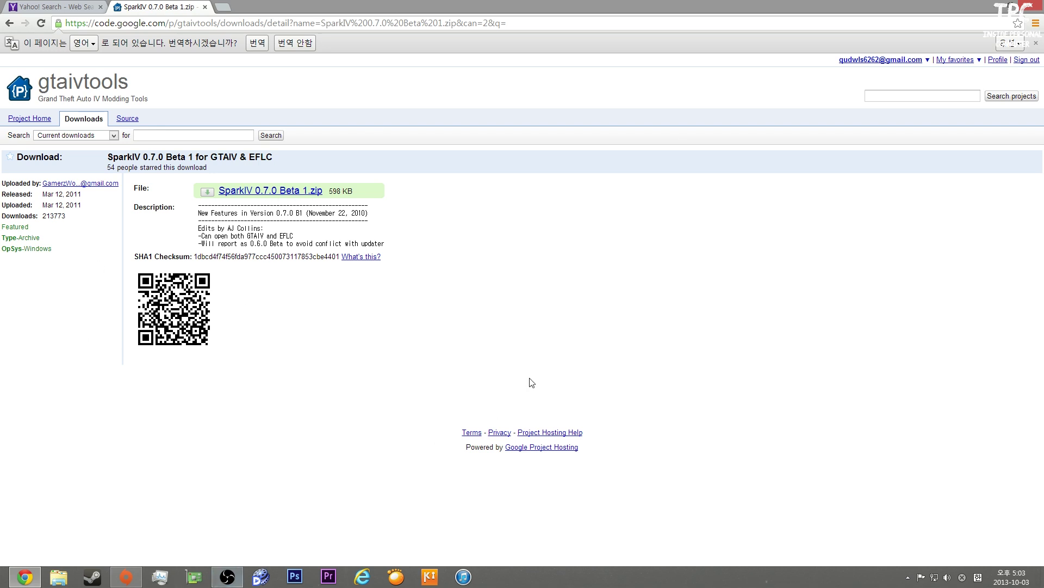
pyautogui.moveTo(356, 202); pyautogui.dragTo(390, 199)
# - Search the web for "gtaivaud 1.1.6"
pyautogui.click(250, 27)
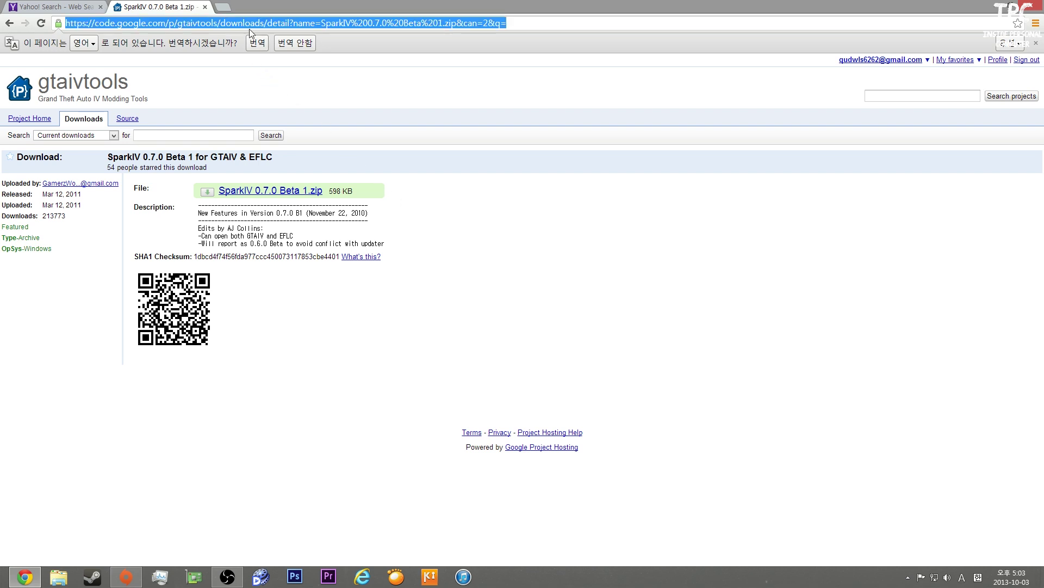
pyautogui.write('gtaiv')
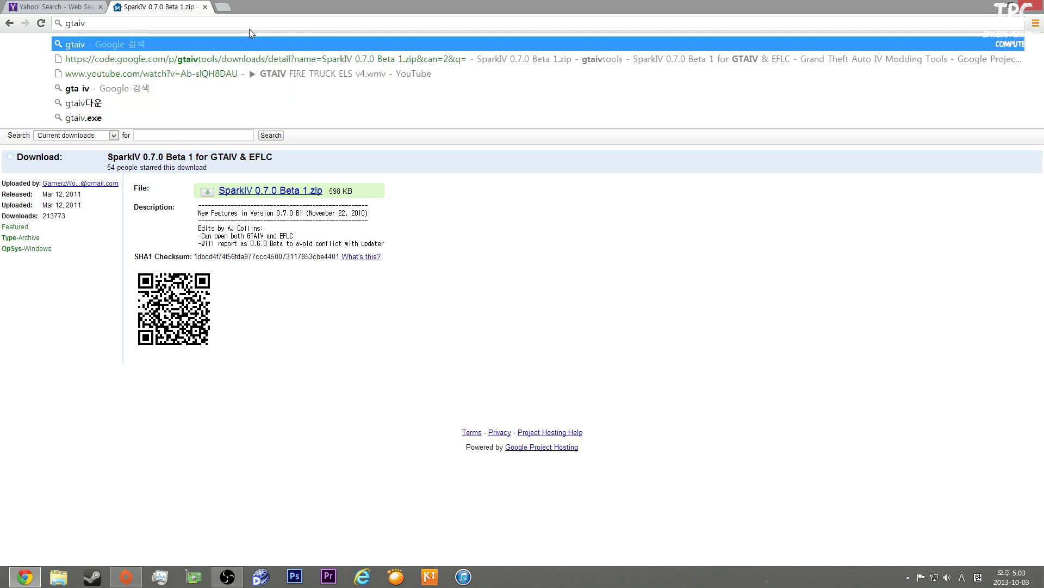
pyautogui.write('aud')
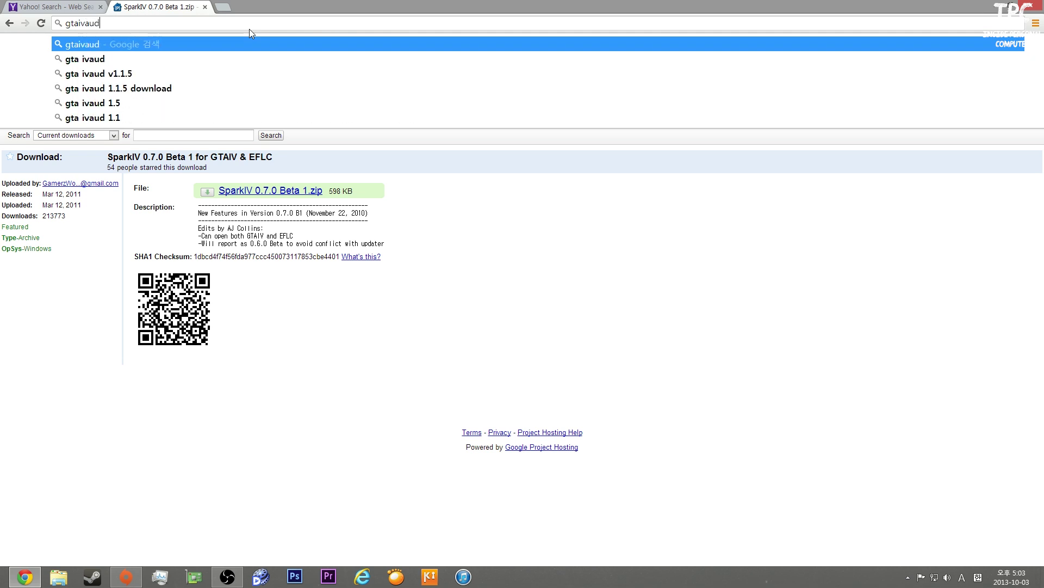
pyautogui.write(' 1.1.6')
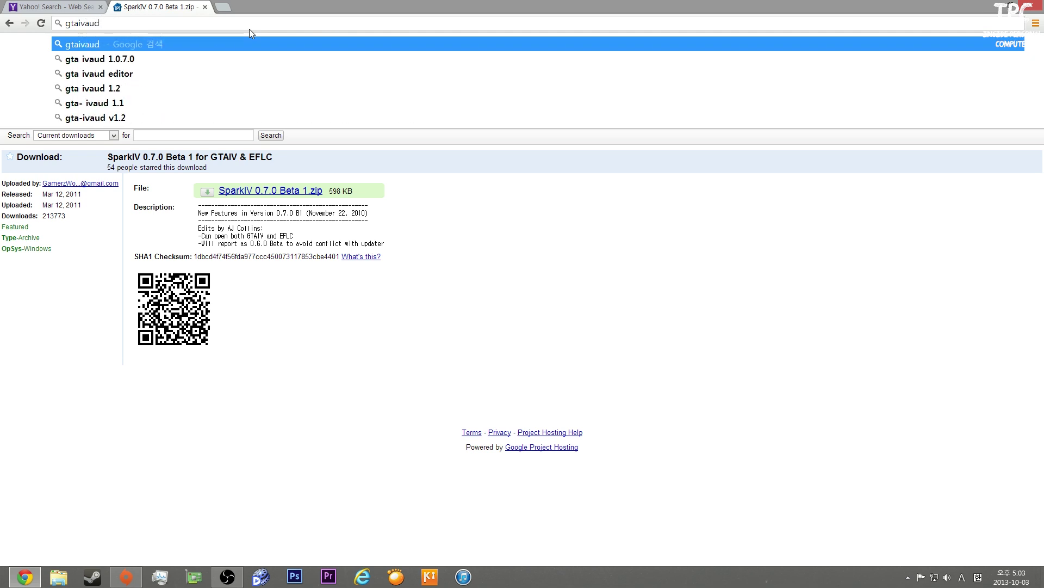
pyautogui.press('Return')
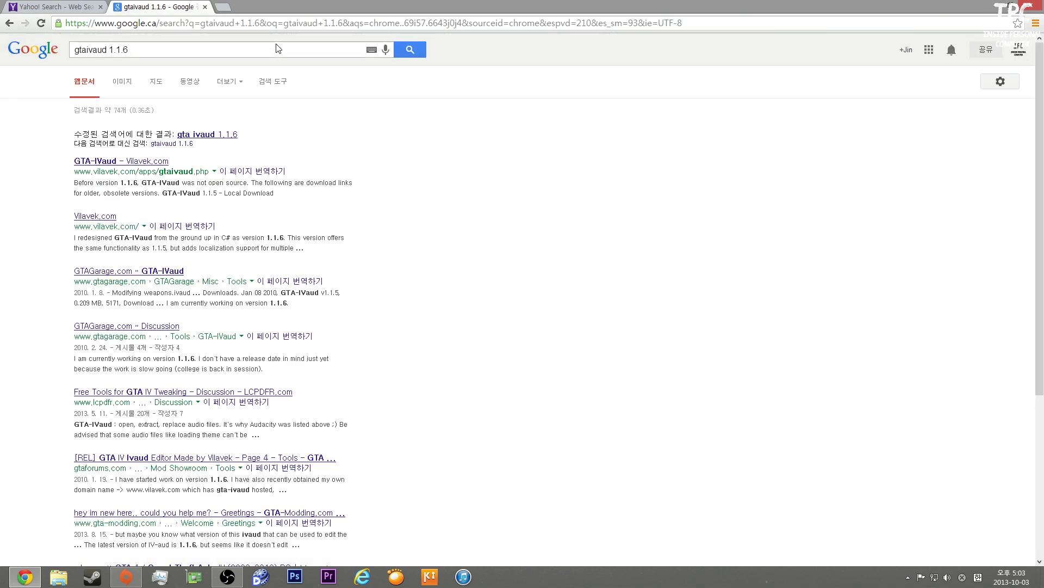
pyautogui.moveTo(316, 2); pyautogui.dragTo(601, 1)
pyautogui.click(20, 128)
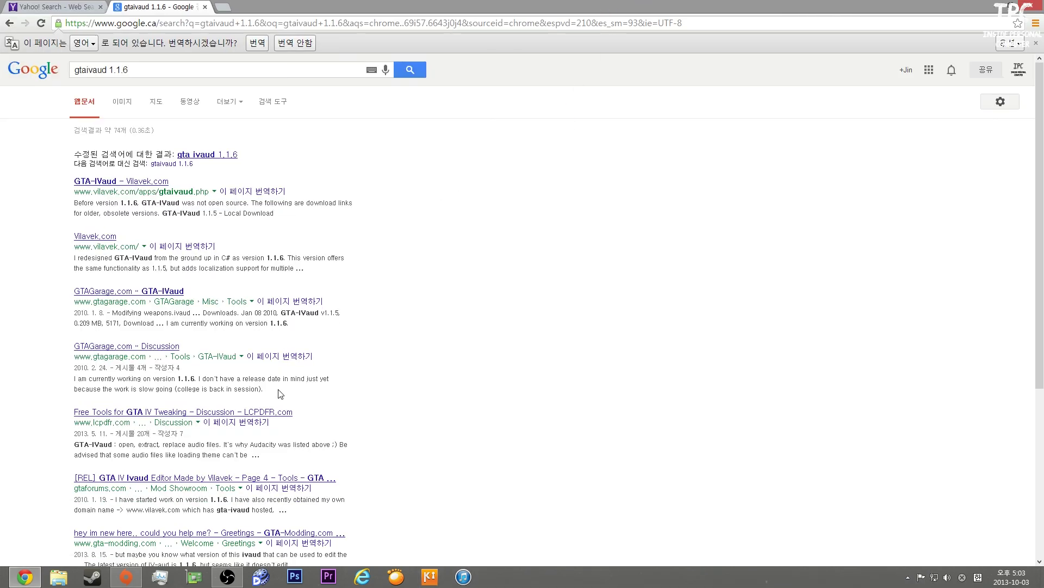
# - Switch to the suggested "gta ivaud" spelling and search for version 1.1.5 instead
pyautogui.click(225, 155)
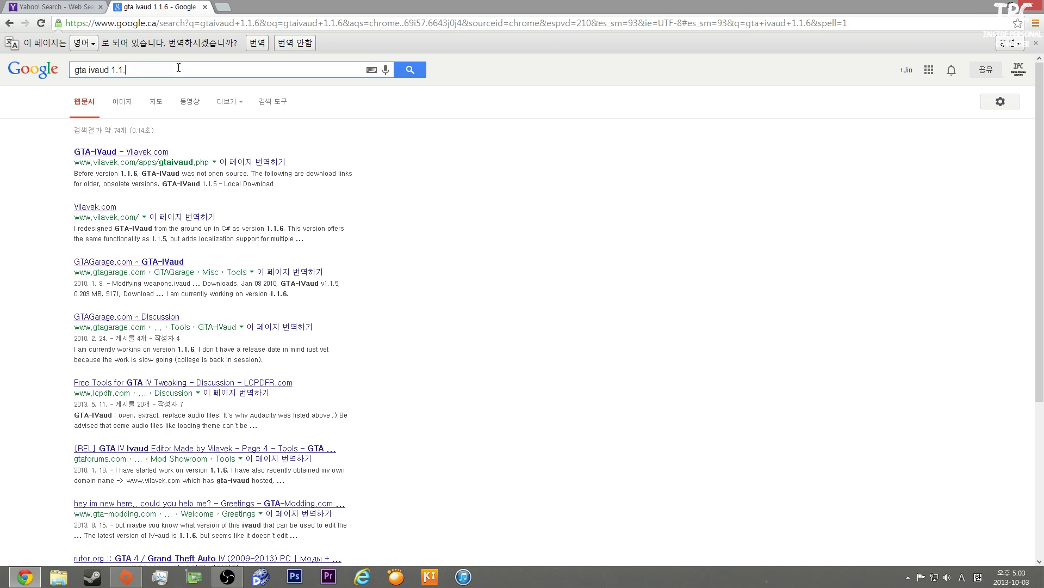
pyautogui.click(179, 67)
pyautogui.press('BackSpace')
pyautogui.write('5')
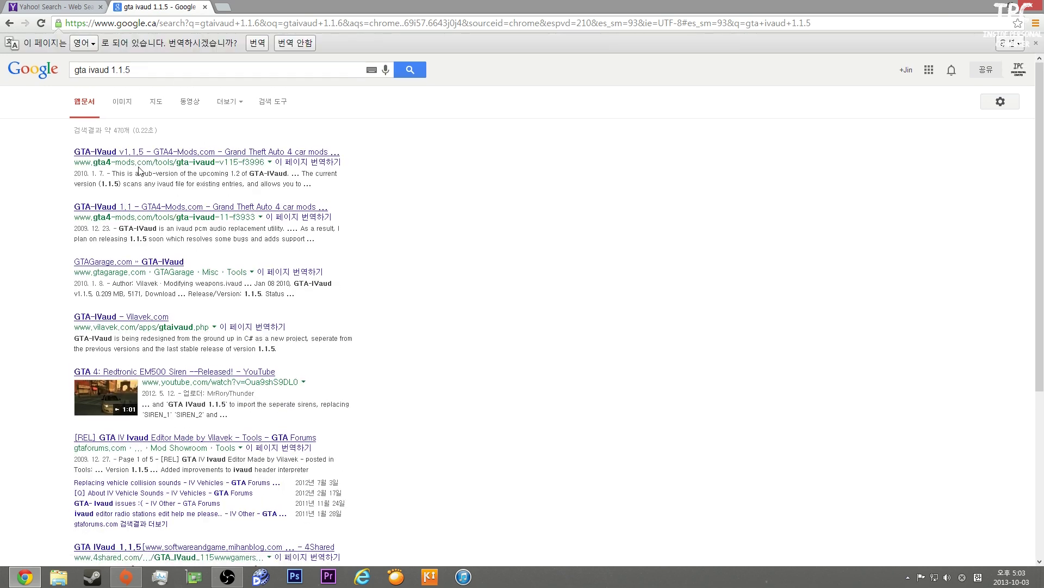
# - Open the GTA-IVaud v1.1.5 page on GTA4-Mods.com and go to its download
pyautogui.click(147, 153)
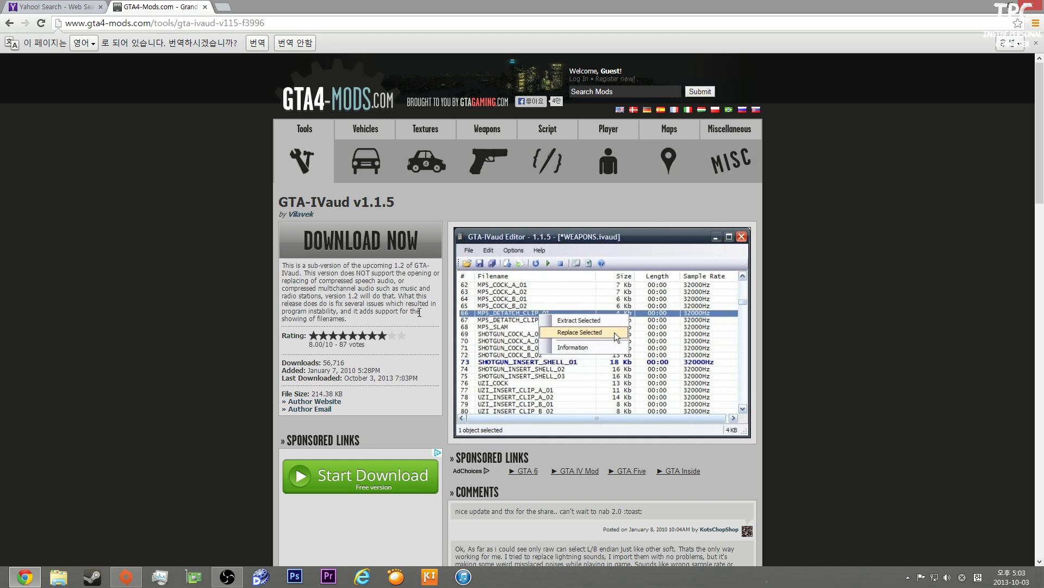
pyautogui.moveTo(405, 324); pyautogui.dragTo(272, 278)
pyautogui.click(272, 279)
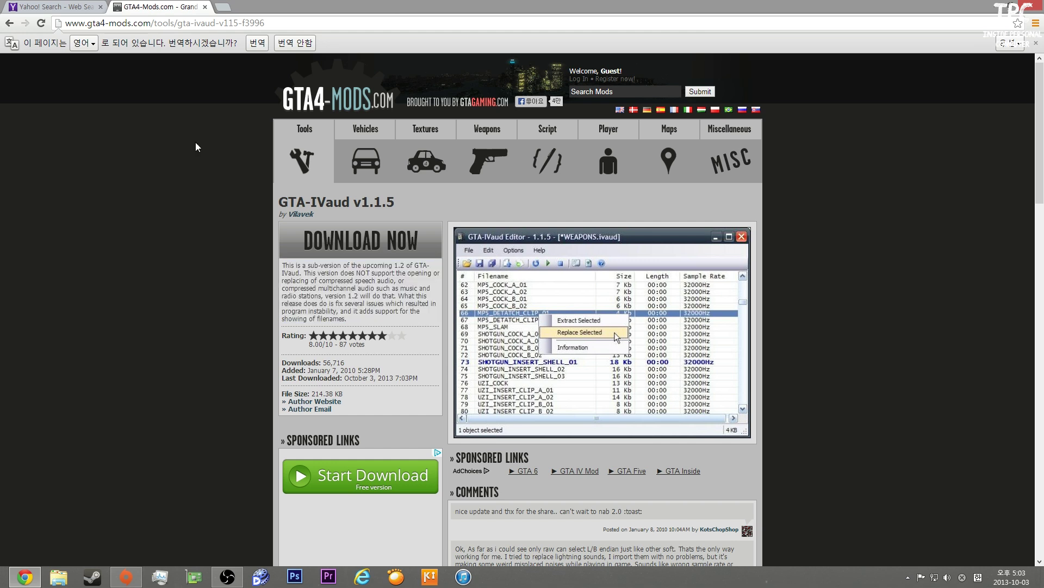
pyautogui.click(399, 240)
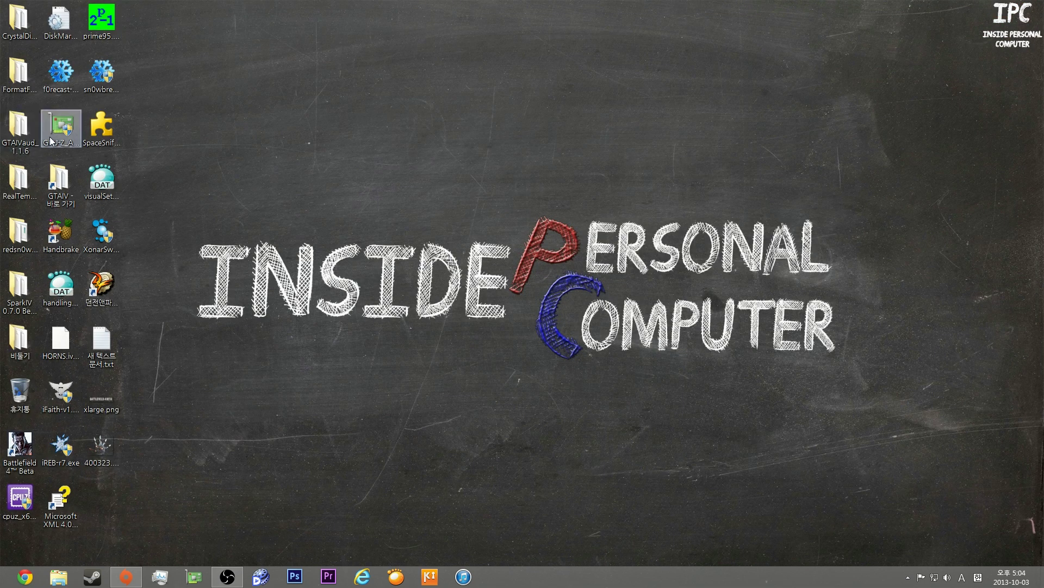
# - Move the GTAIVaud_1.1.6 and SparkIV 0.7.0 Beta 1 desktop folders together to the head of the third icon column
pyautogui.moveTo(19, 127); pyautogui.dragTo(103, 95)
pyautogui.moveTo(20, 250); pyautogui.dragTo(119, 109)
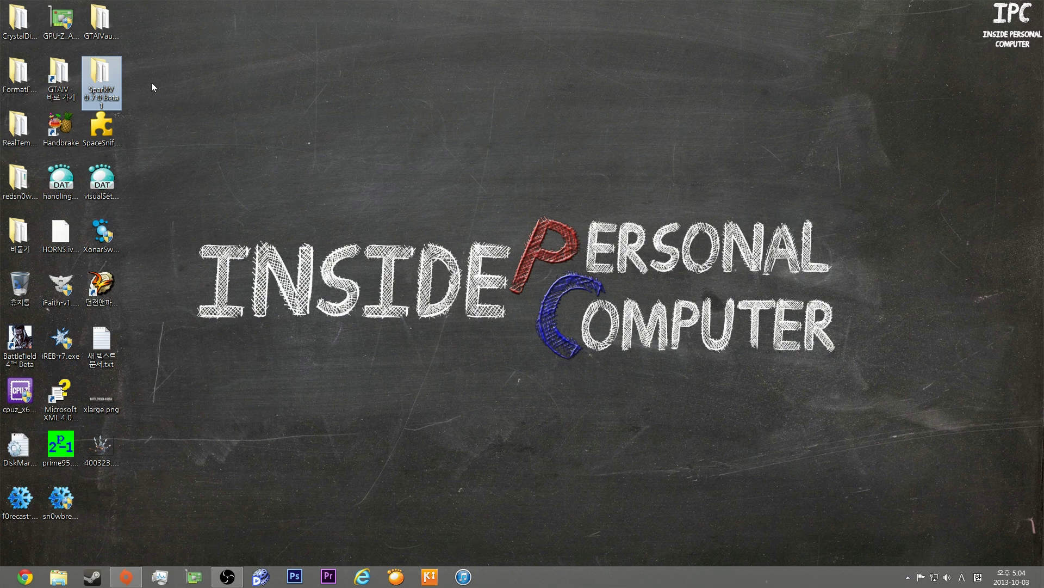
# - Open the GTAIVaud_1.1.6 folder from the desktop and launch GTAIVaud.exe from its build subfolder
pyautogui.moveTo(109, 40)
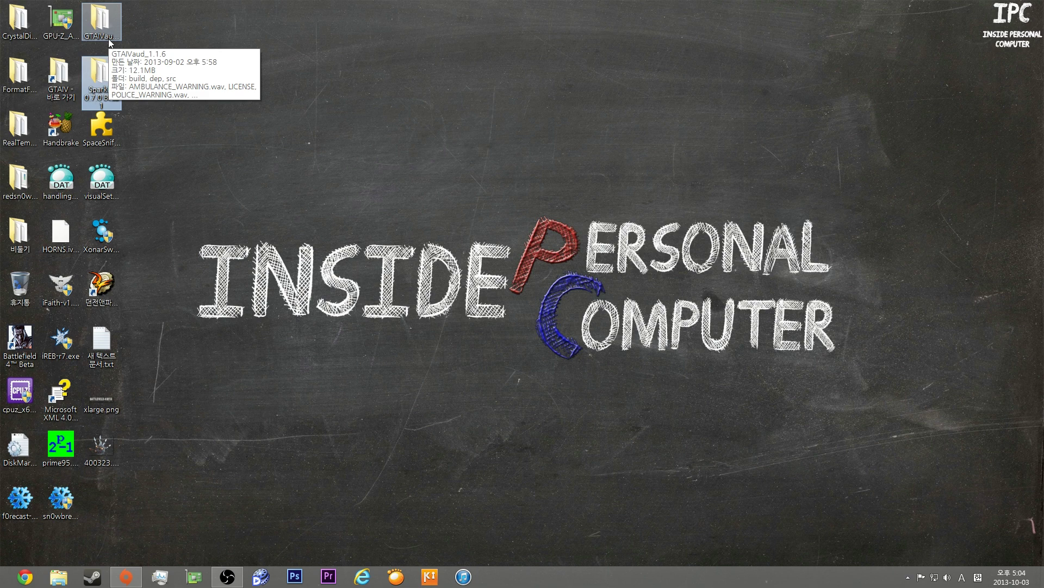
pyautogui.doubleClick(109, 40)
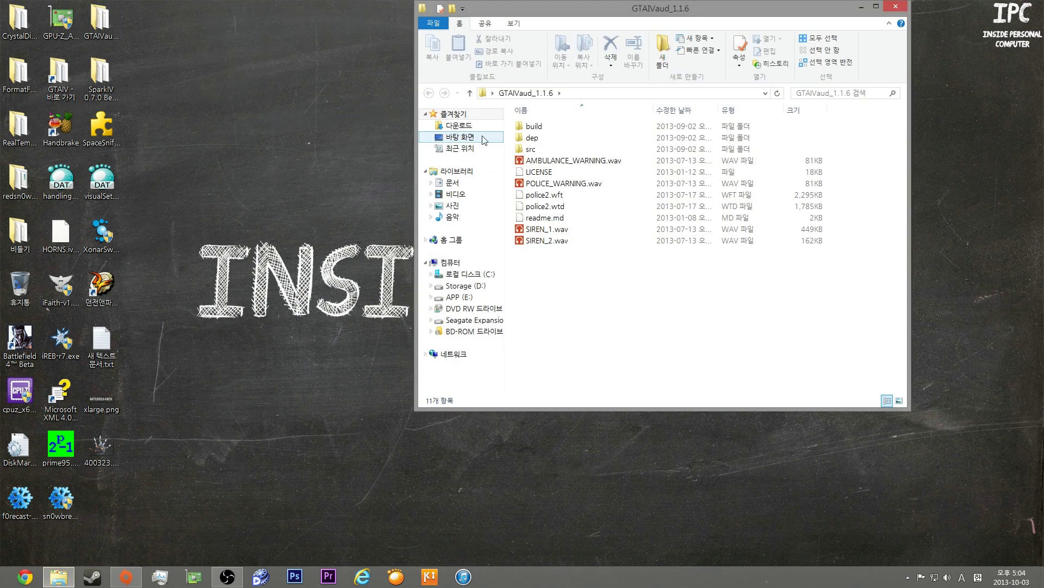
pyautogui.moveTo(556, 271); pyautogui.dragTo(622, 185)
pyautogui.moveTo(594, 275); pyautogui.dragTo(643, 165)
pyautogui.click(598, 279)
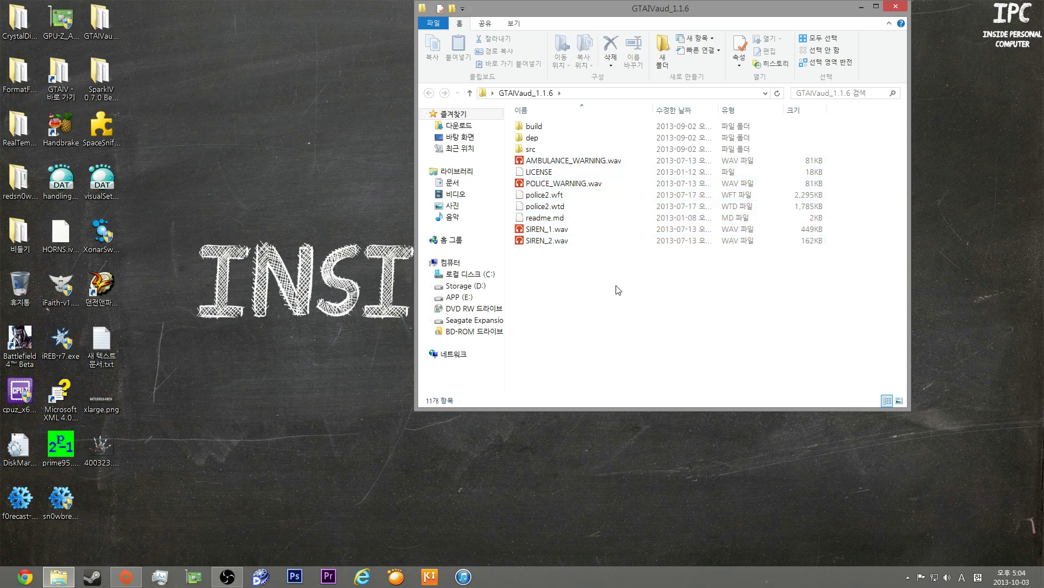
pyautogui.doubleClick(539, 128)
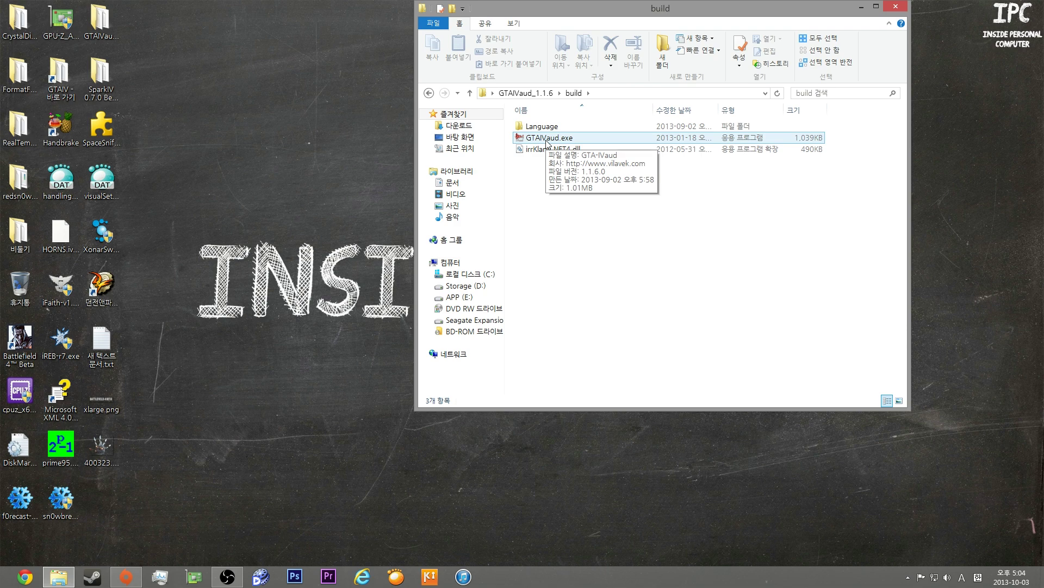
pyautogui.doubleClick(548, 139)
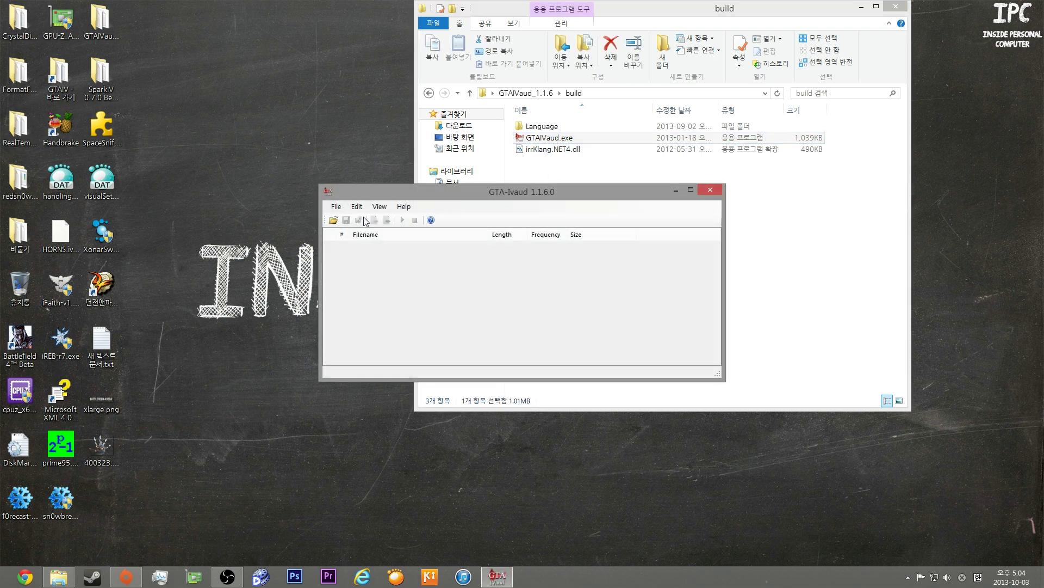
# - Open the HORNS.ivaud file from the desktop in GTA-Ivaud
pyautogui.click(334, 221)
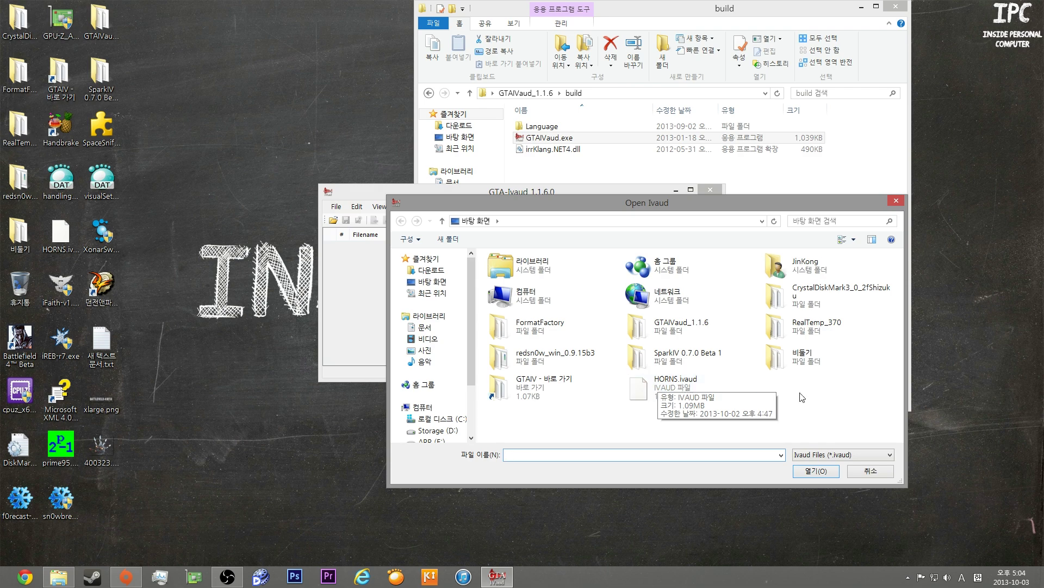
pyautogui.click(689, 401)
pyautogui.doubleClick(689, 401)
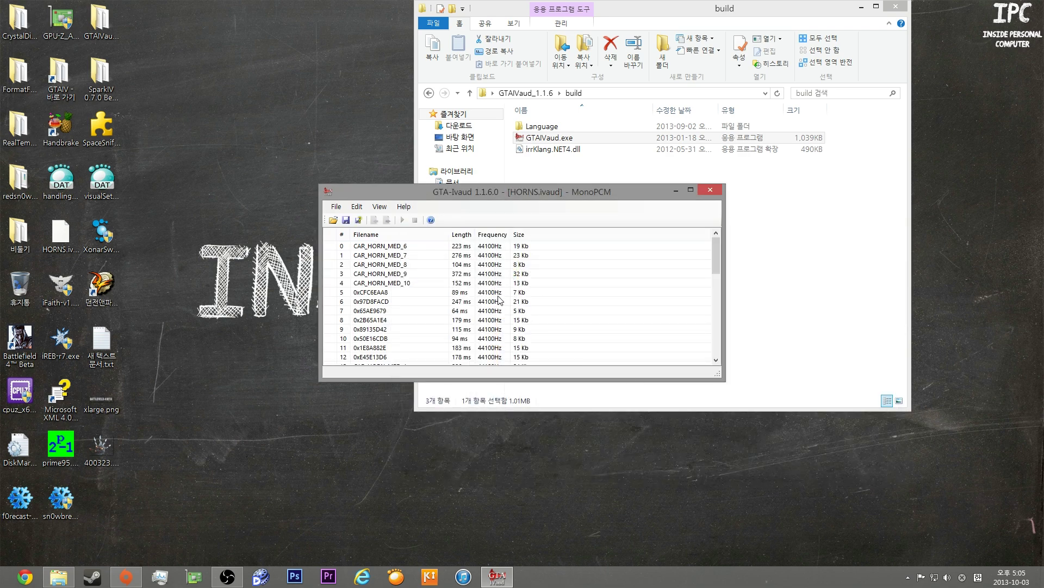
# - Look through the sound entries in HORNS.ivaud, from the car horns to the siren and warning sounds
pyautogui.click(406, 246)
pyautogui.press('Down')
pyautogui.press('Down')
pyautogui.press('Down')
pyautogui.press('Down')
pyautogui.moveTo(405, 296); pyautogui.dragTo(400, 352)
pyautogui.scroll(-3, 402, 351)
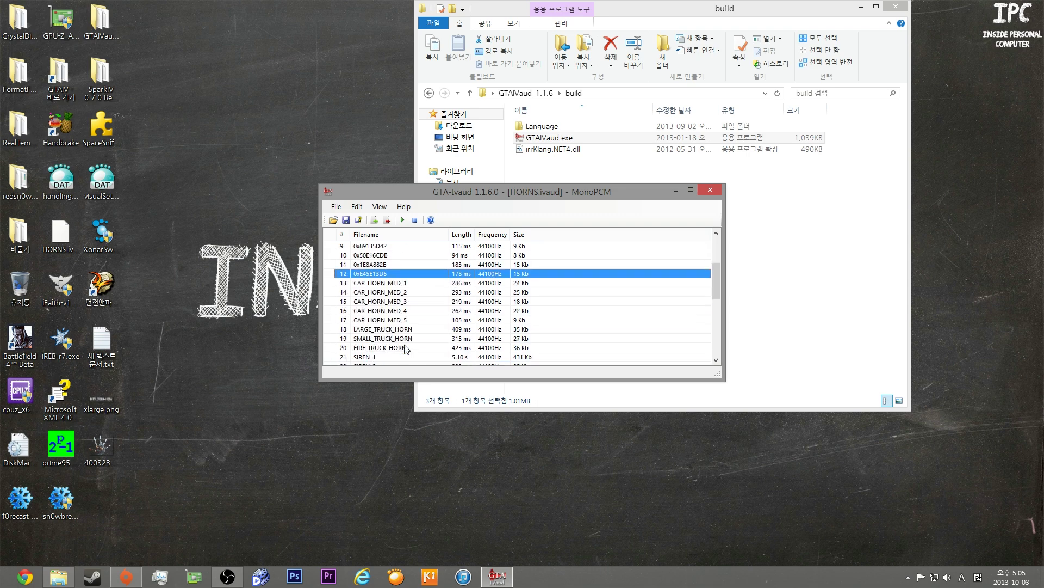
pyautogui.click(403, 290)
pyautogui.moveTo(404, 292); pyautogui.dragTo(405, 330)
pyautogui.scroll(-4, 411, 331)
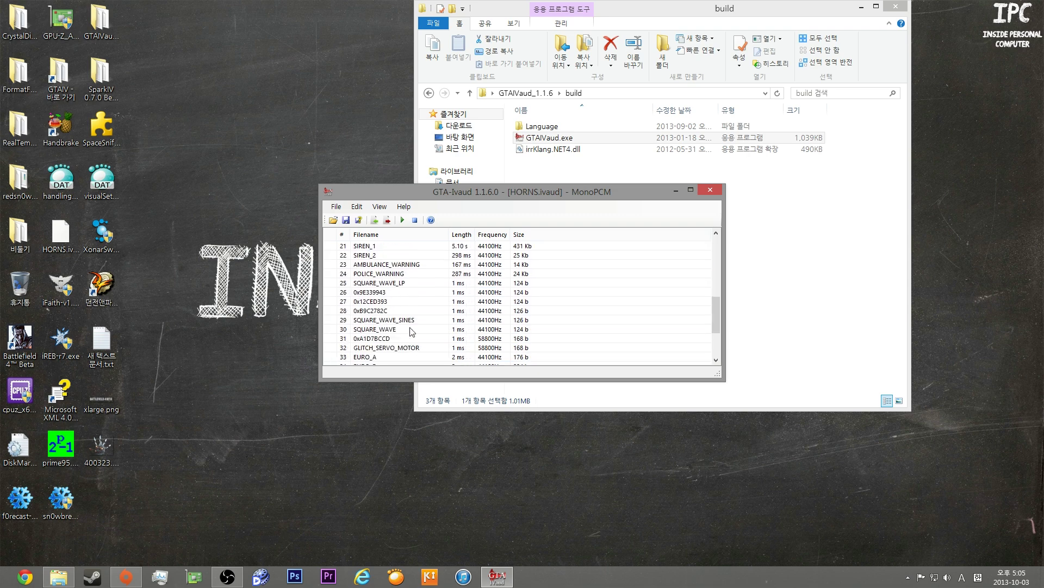
pyautogui.scroll(2, 429, 316)
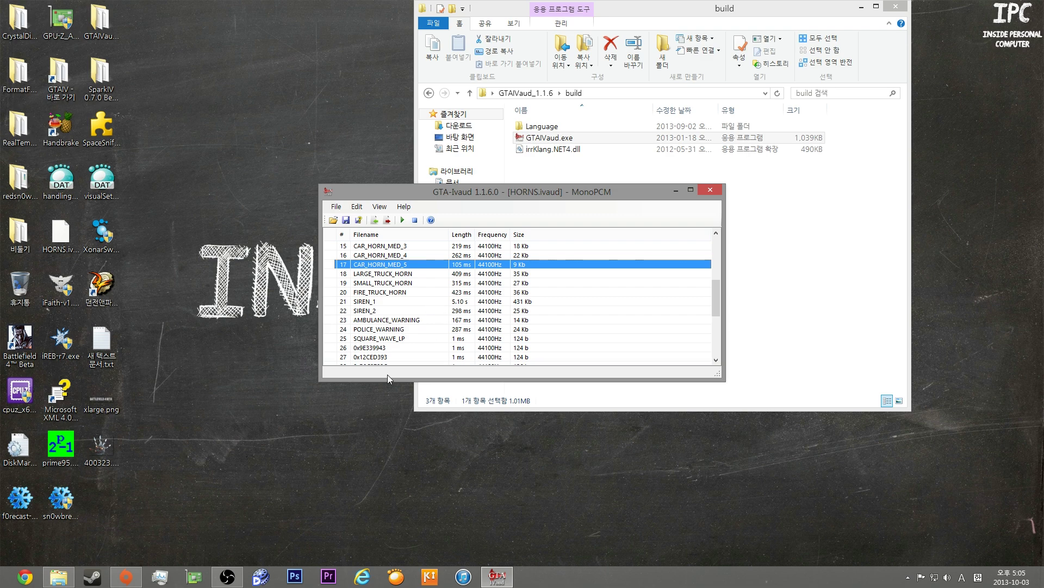
# - Point out the SIREN_1, SIREN_2, AMBULANCE_WARNING and POLICE_WARNING entries by selecting each in the sound list
pyautogui.click(386, 302)
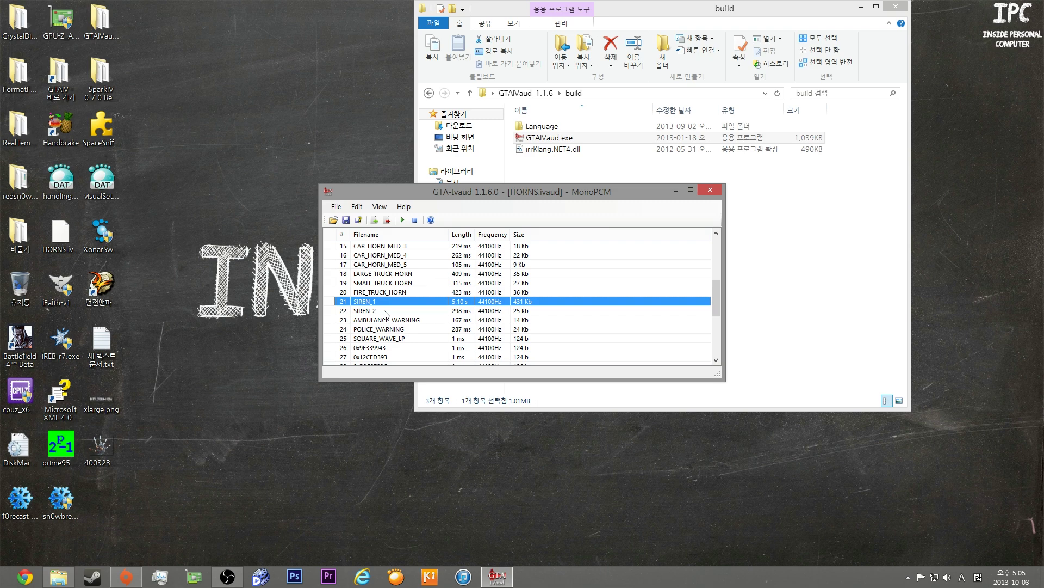
pyautogui.click(386, 314)
pyautogui.click(386, 321)
pyautogui.click(387, 330)
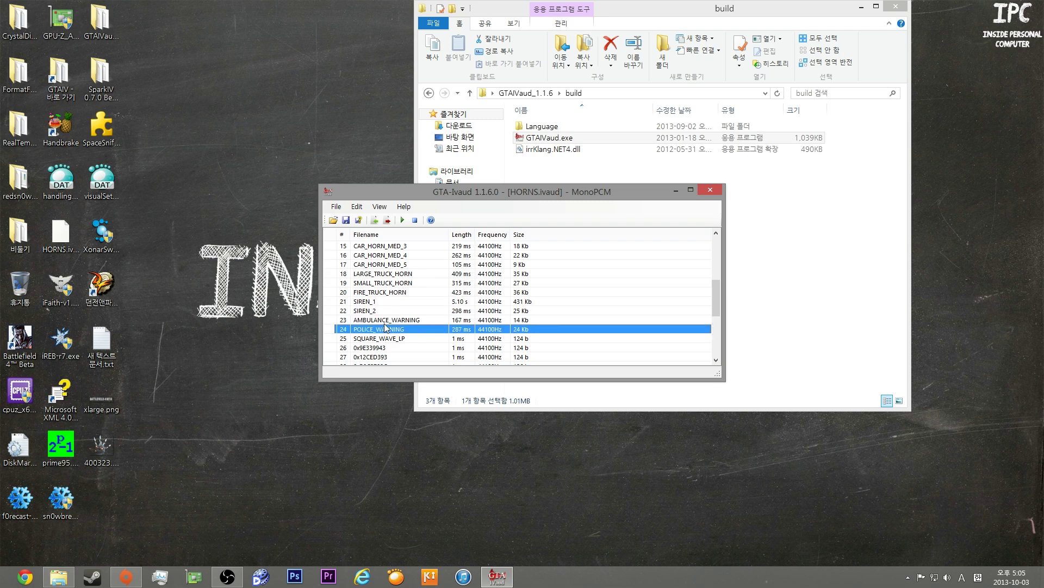
pyautogui.click(385, 323)
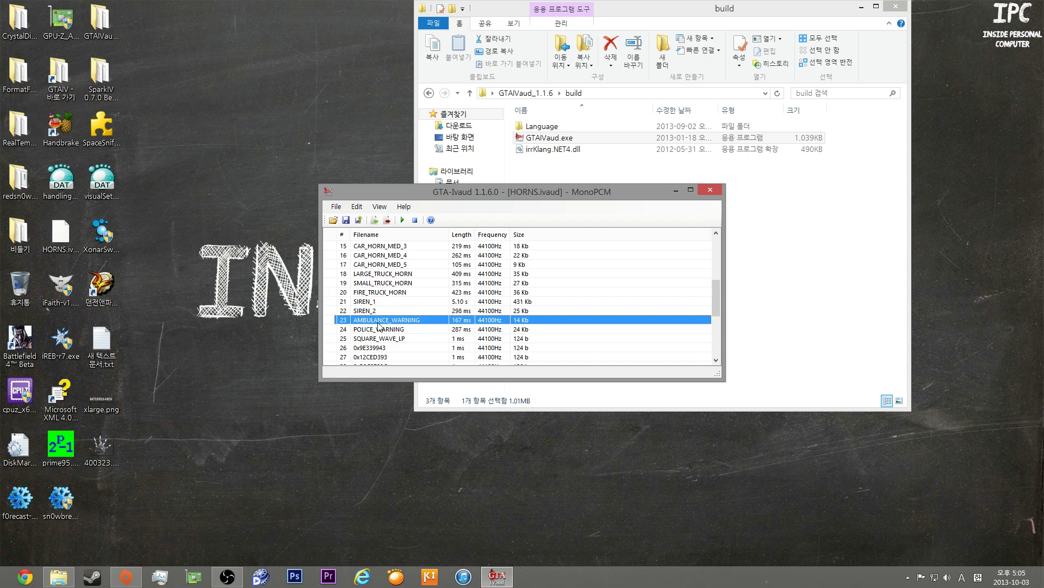
pyautogui.click(390, 330)
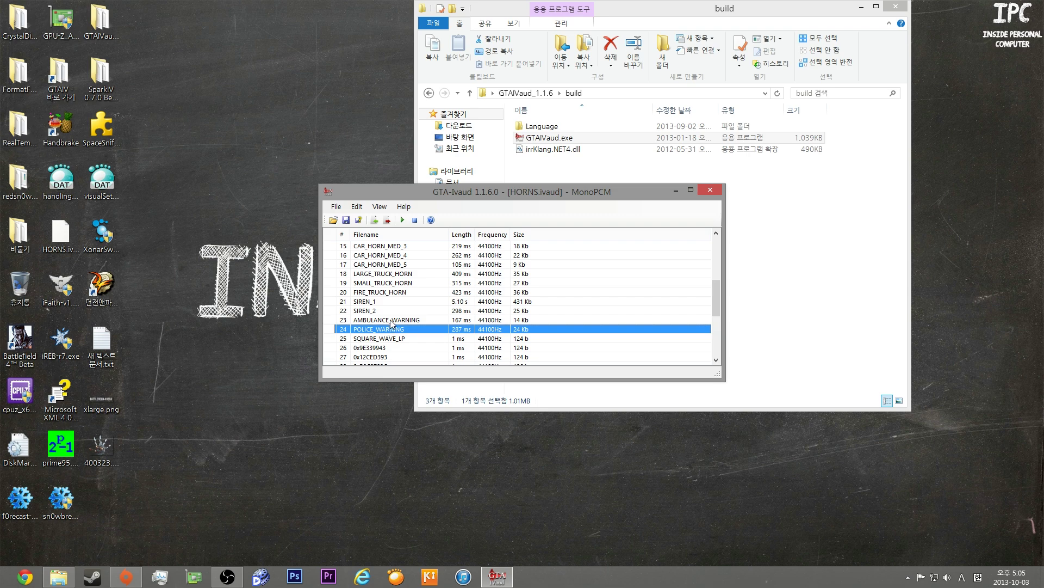
pyautogui.click(391, 321)
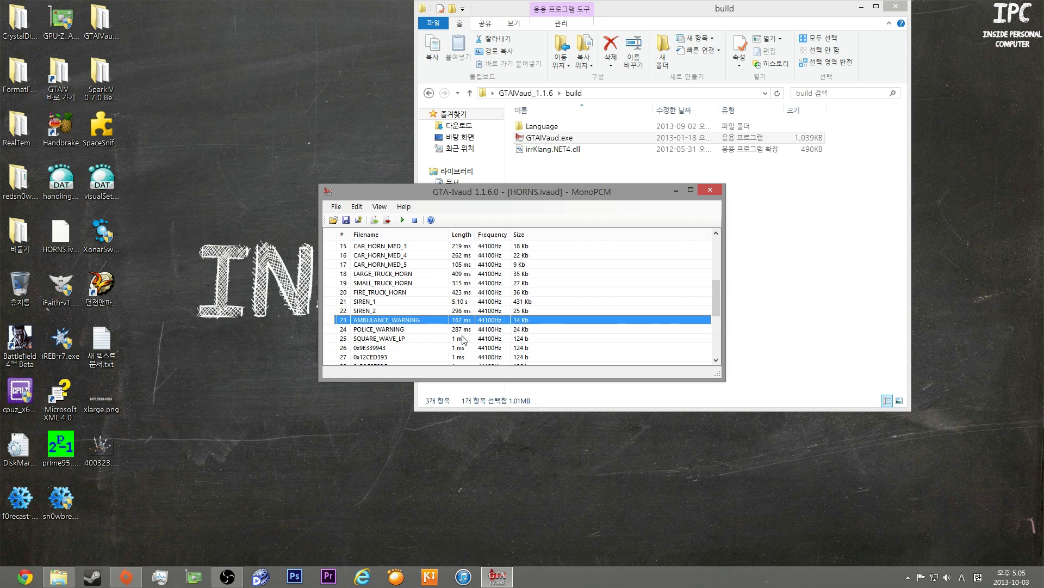
# - Switch to the file browser window and go back up to the GTAIVaud_1.1.6 folder containing the WAV files
pyautogui.click(572, 166)
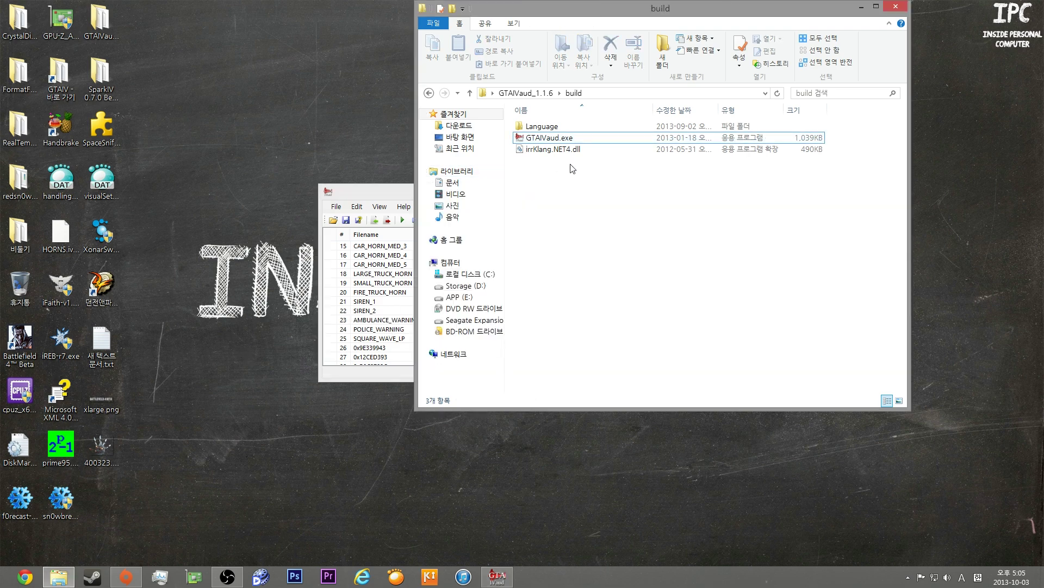
pyautogui.press('BackSpace')
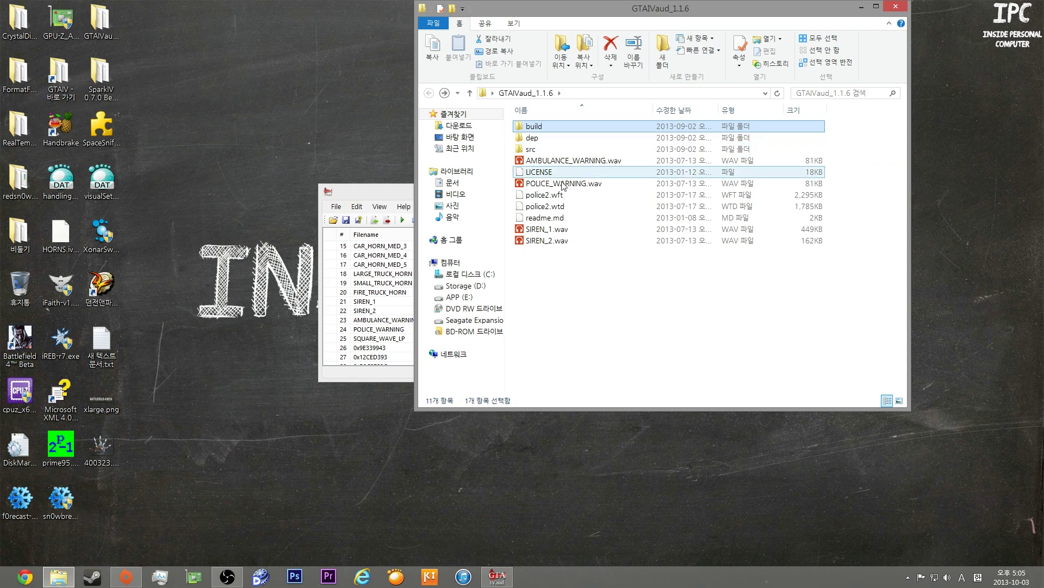
# - Open AMBULANCE_WARNING.wav from the GTAIVaud_1.1.6 folder to preview it, and return to the desktop
pyautogui.click(601, 162)
pyautogui.doubleClick(600, 162)
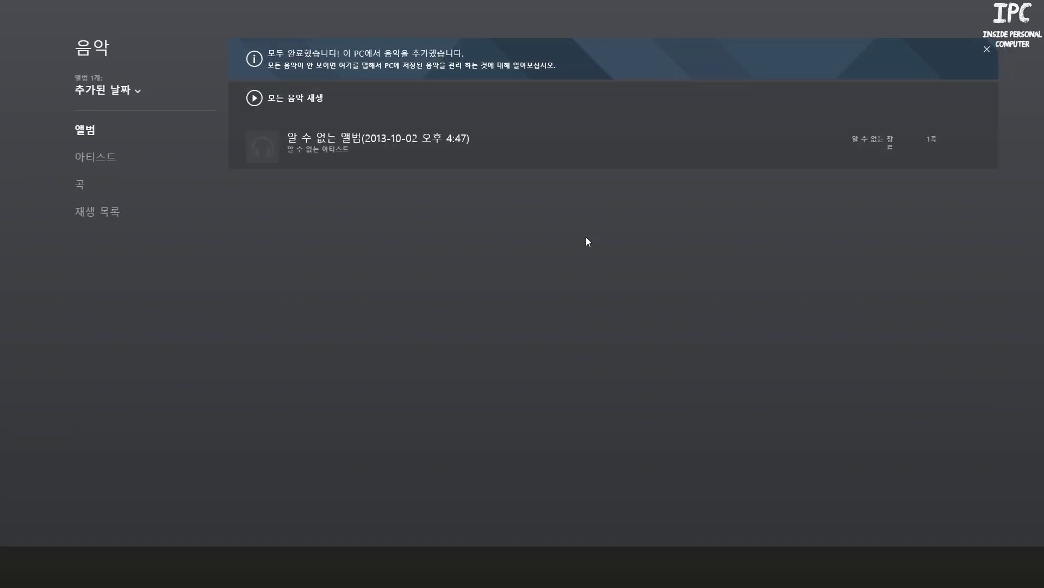
pyautogui.press('super')
pyautogui.click(157, 476)
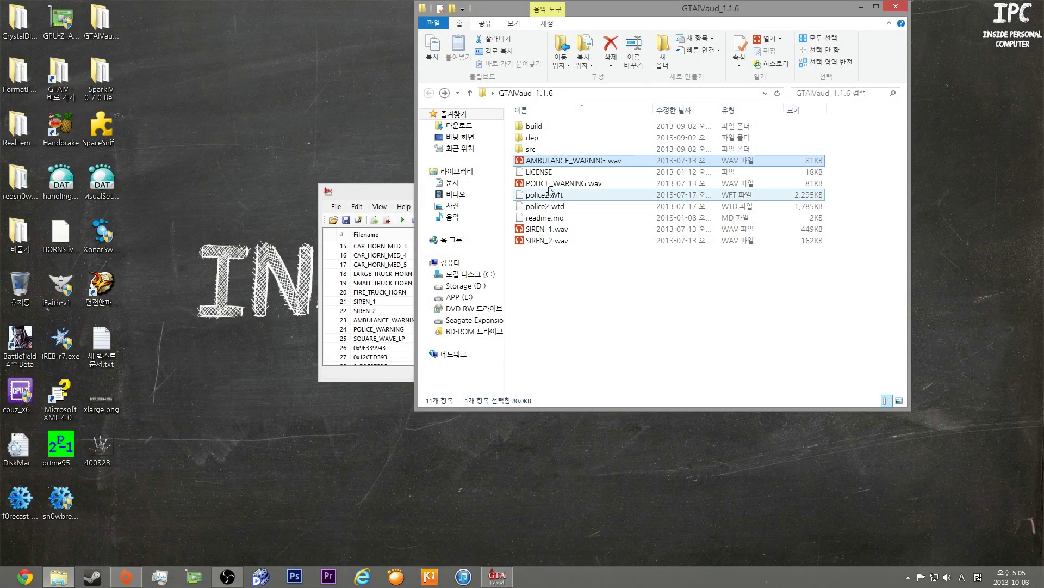
# - Bring the GTA-Ivaud window forward, place it beside the file browser, and go over the SIREN_1 and FIRE_TRUCK_HORN entries
pyautogui.moveTo(411, 199); pyautogui.dragTo(190, 131)
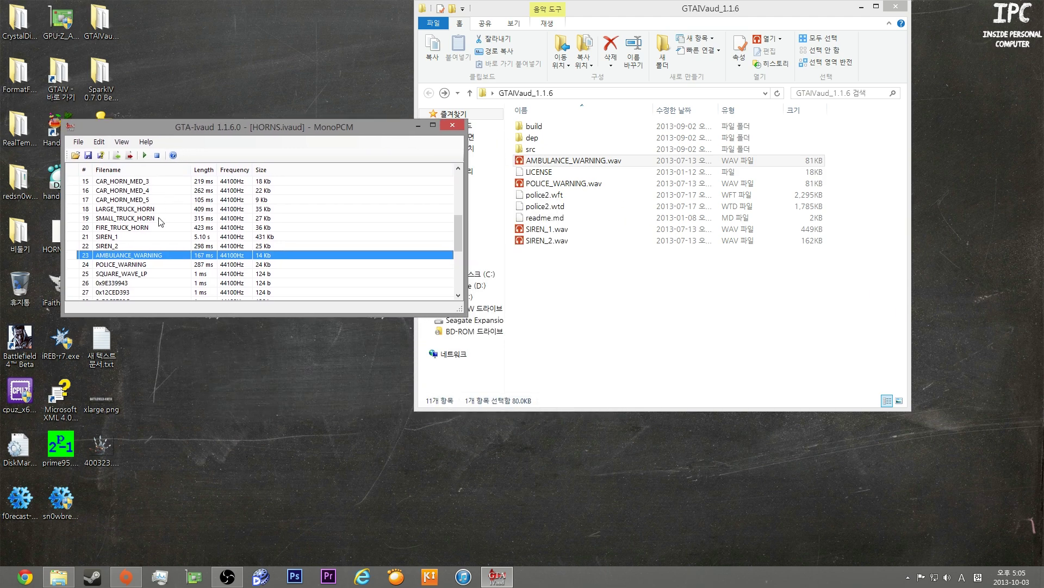
pyautogui.click(137, 237)
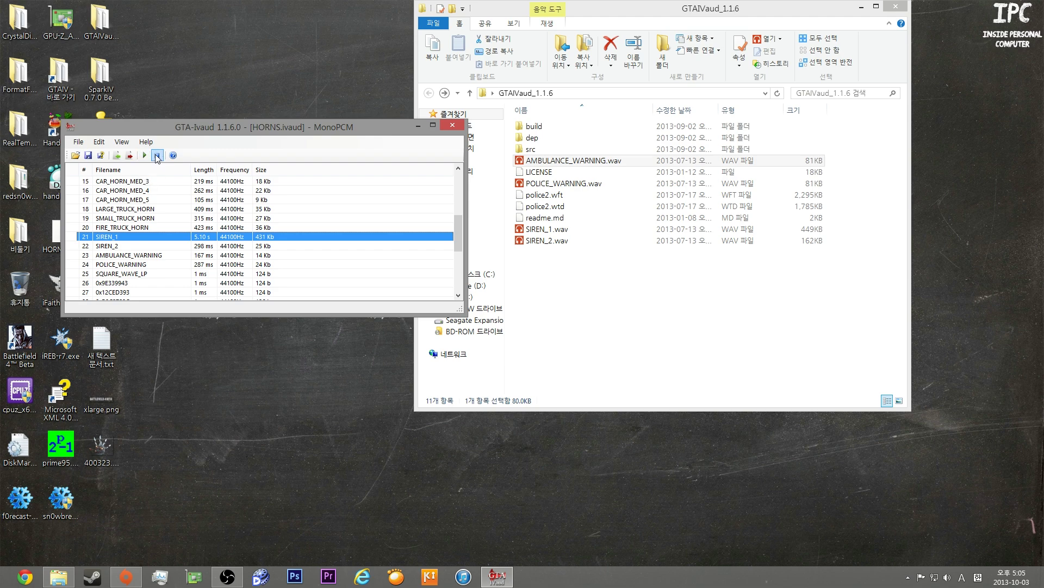
pyautogui.click(133, 229)
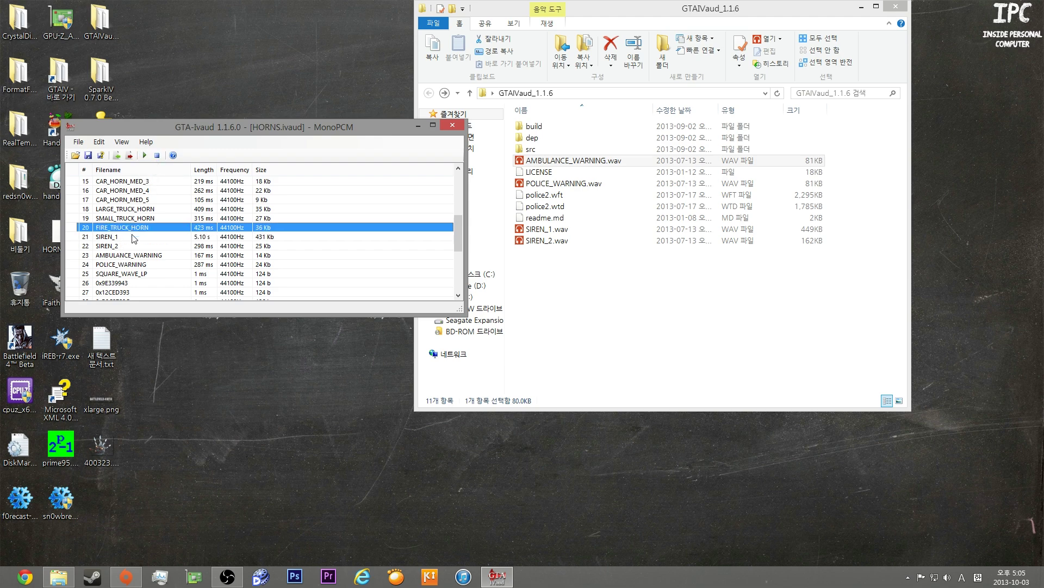
# - Import SIREN_1.wav from the GTAIVaud_1.1.6 folder into the SIREN_1 entry of HORNS.ivaud
pyautogui.click(131, 235)
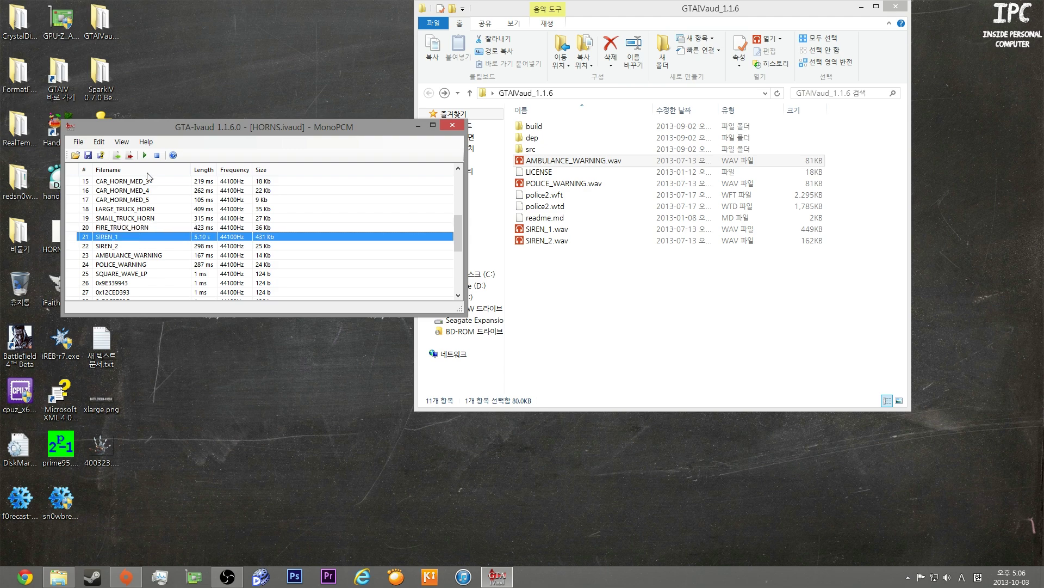
pyautogui.click(116, 156)
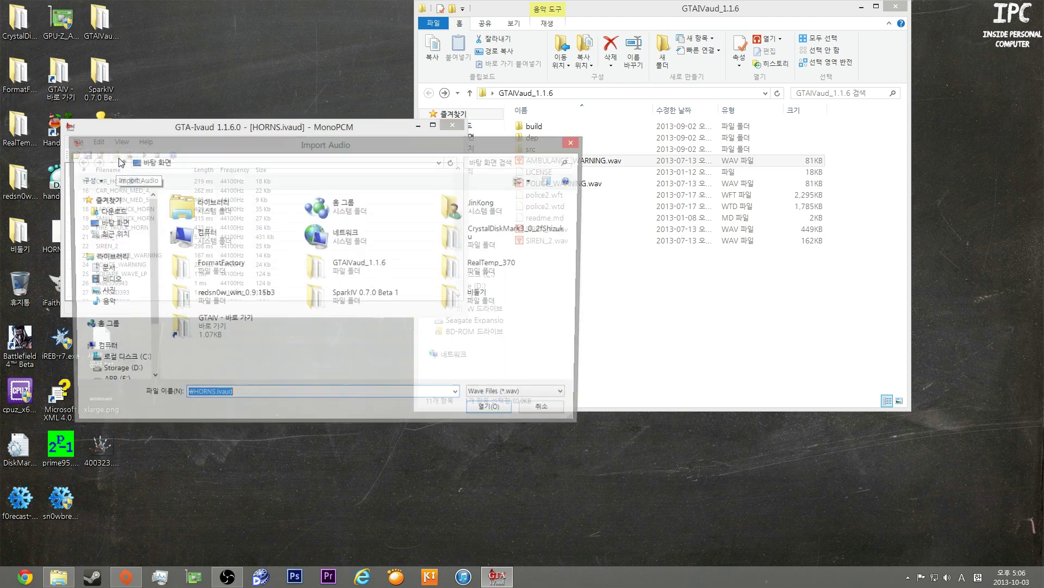
pyautogui.moveTo(454, 147); pyautogui.dragTo(540, 243)
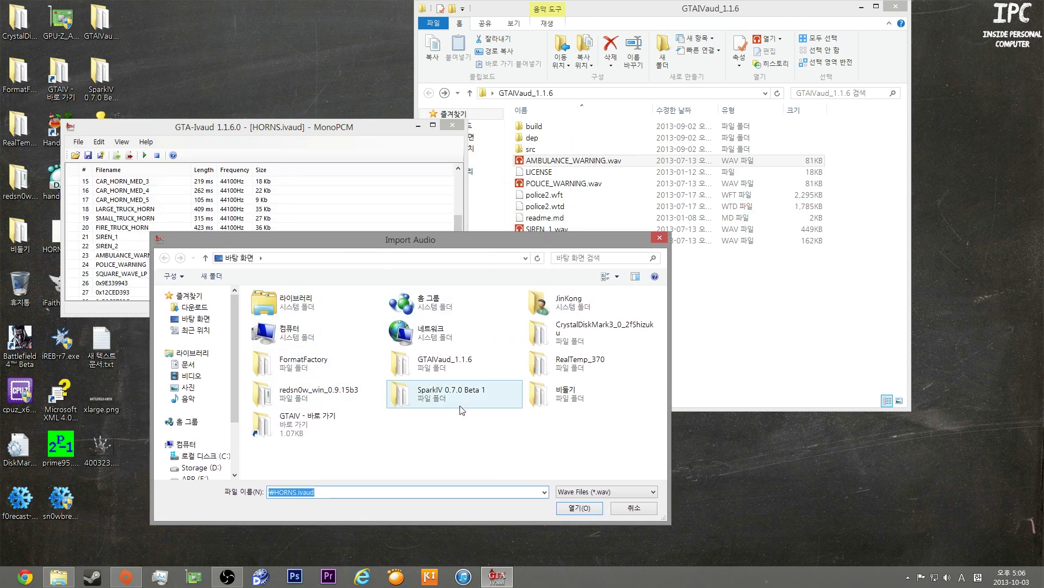
pyautogui.doubleClick(488, 372)
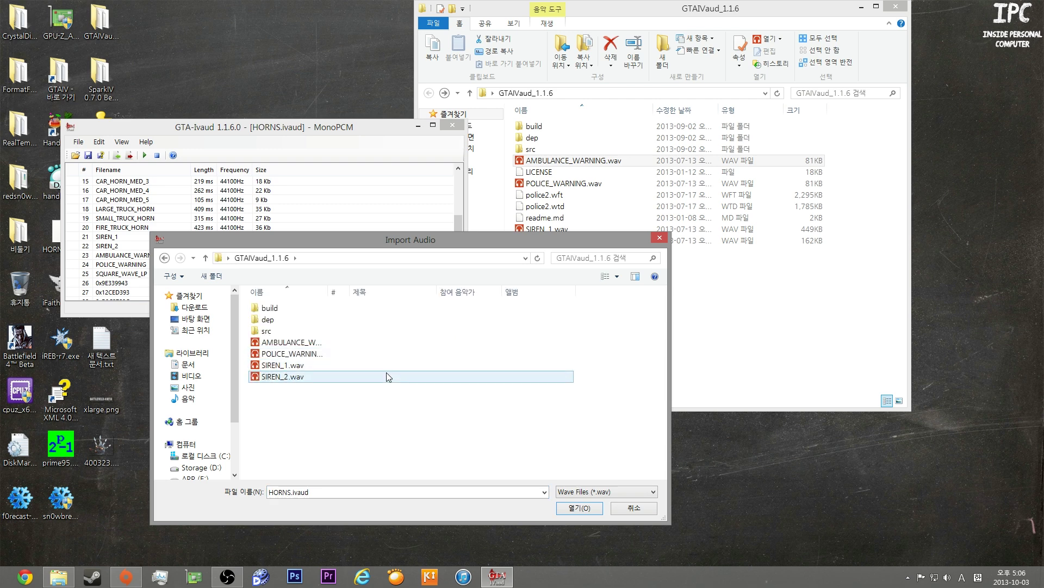
pyautogui.click(348, 366)
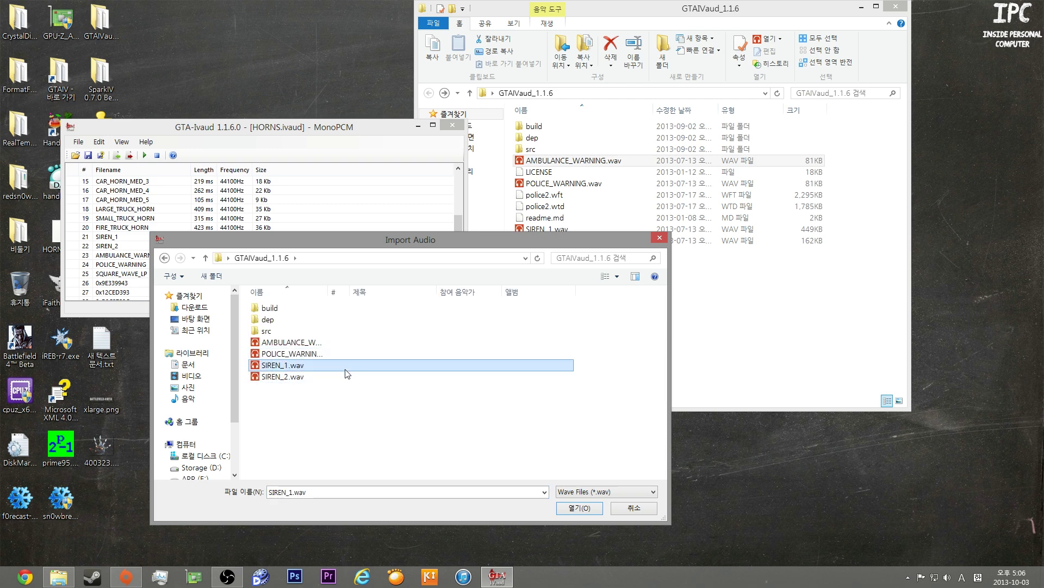
pyautogui.doubleClick(302, 368)
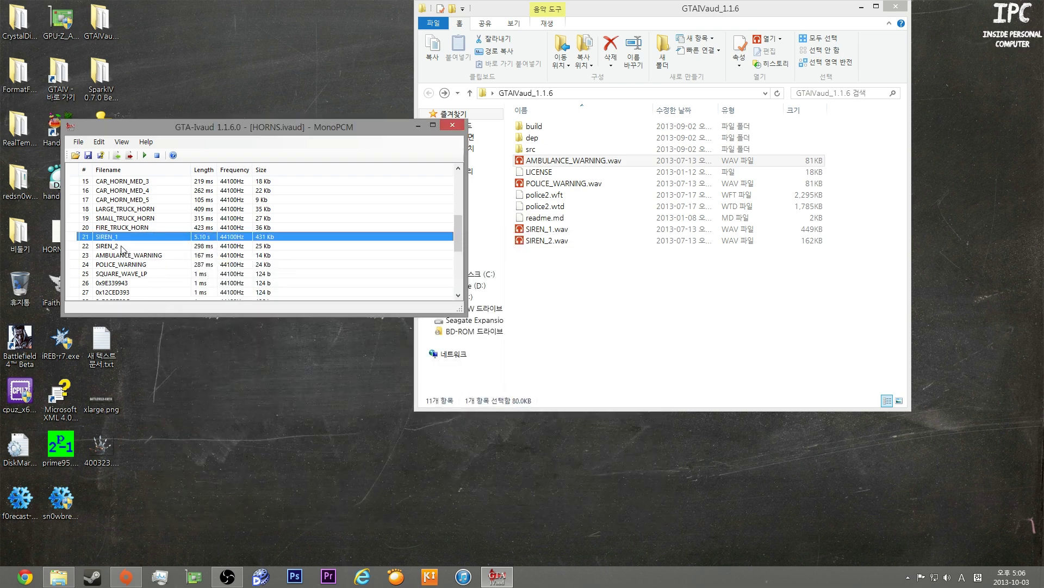
# - Save the changes to HORNS.ivaud and close GTA-Ivaud
pyautogui.click(105, 229)
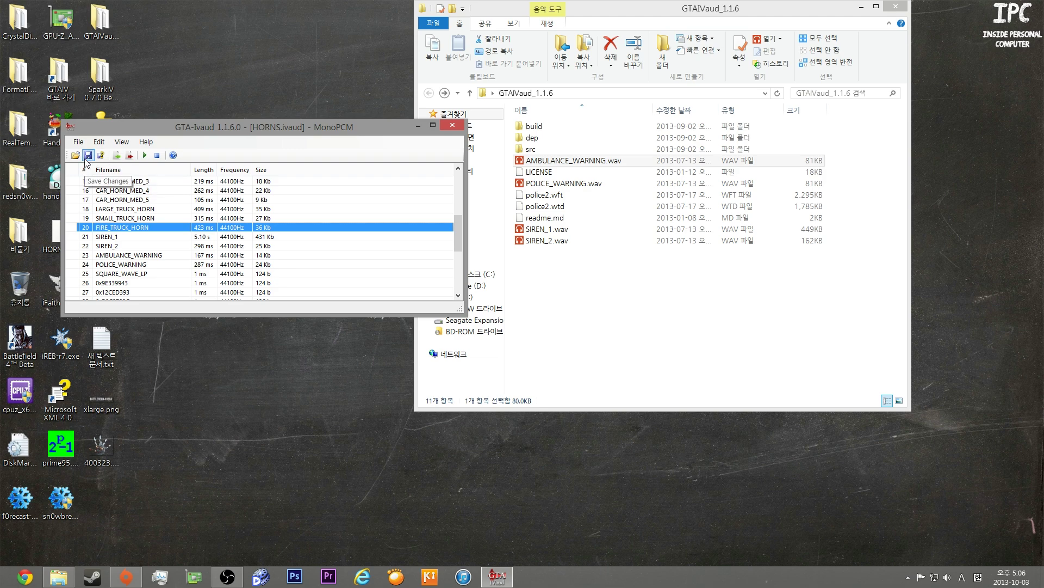
pyautogui.click(86, 156)
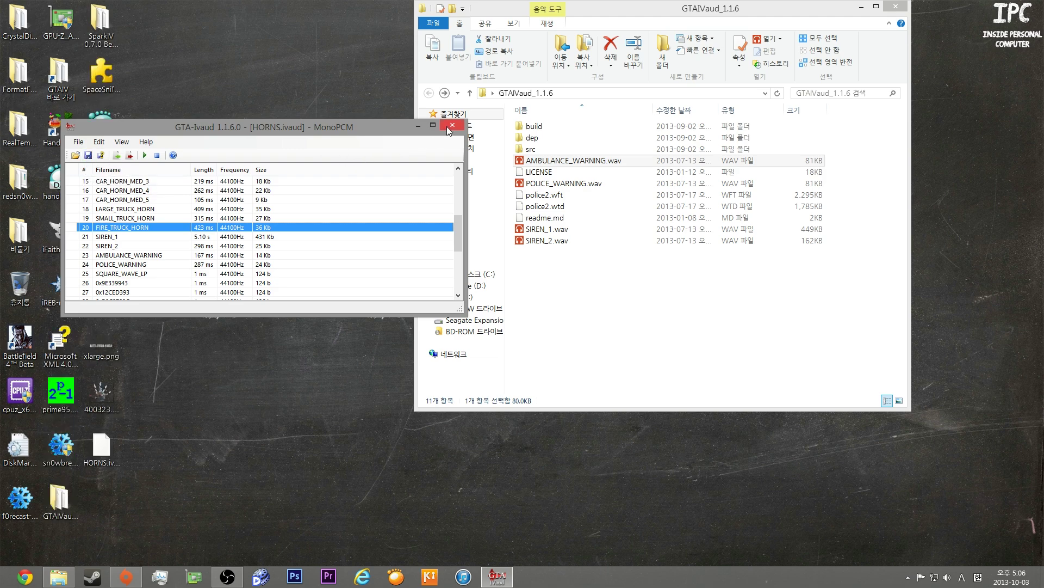
pyautogui.click(452, 124)
# - Close the GTAIVaud_1.1.6 folder window and launch SparkIV.exe from the SparkIV 0.7.0 Beta 1 folder on the desktop
pyautogui.moveTo(148, 491); pyautogui.dragTo(100, 445)
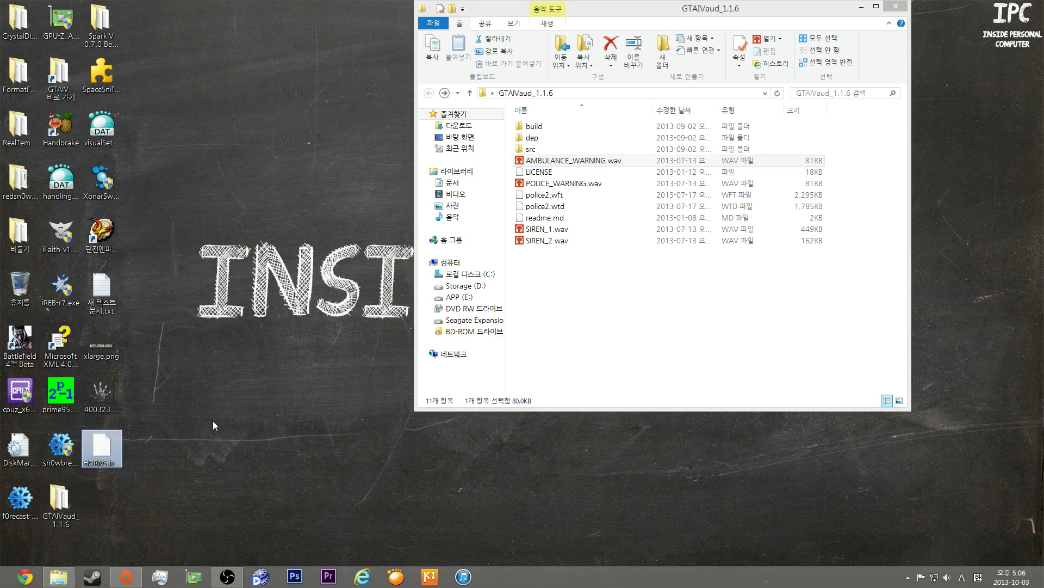
pyautogui.click(897, 8)
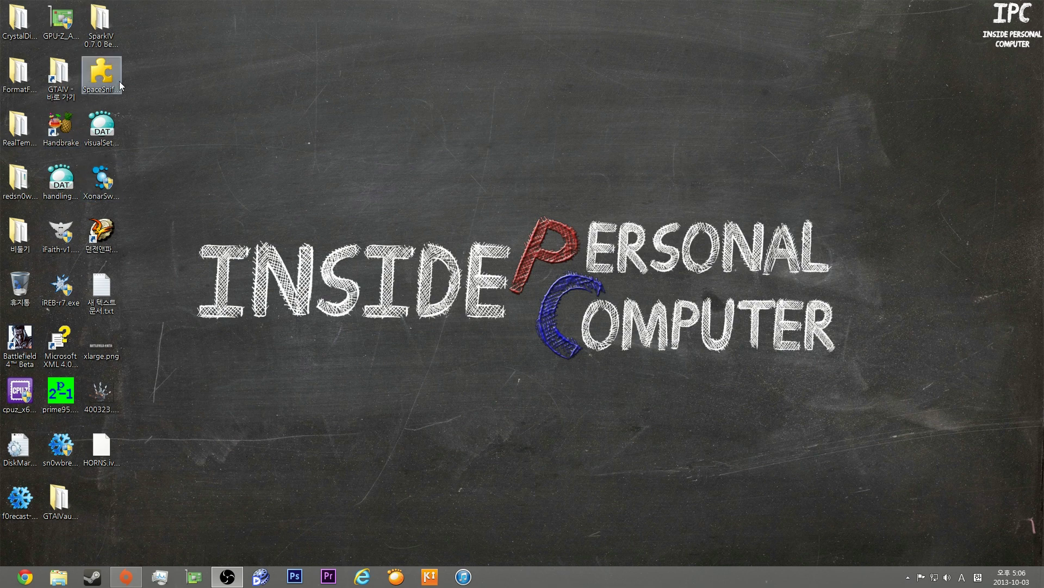
pyautogui.doubleClick(114, 41)
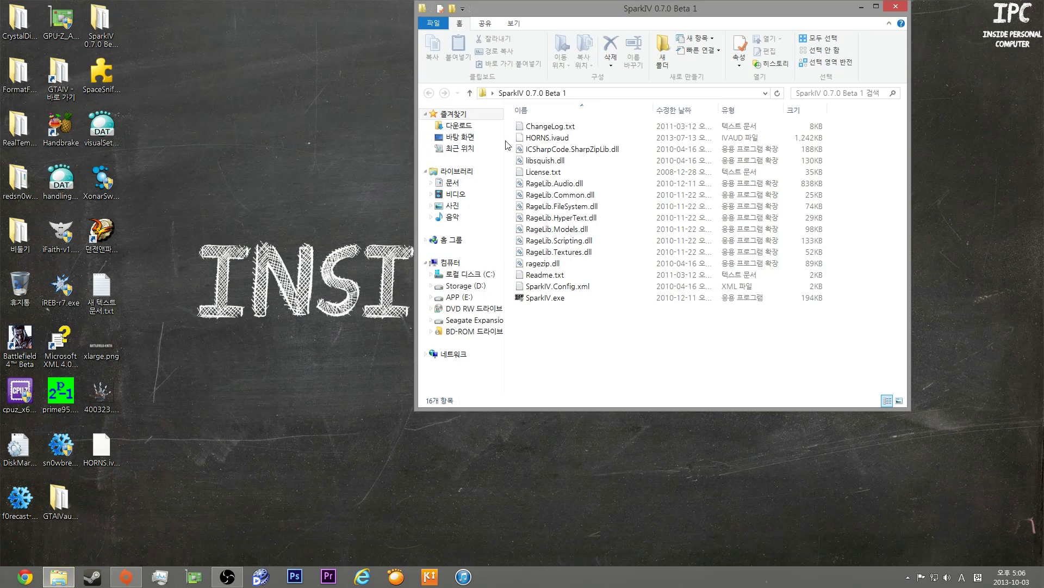
pyautogui.click(556, 301)
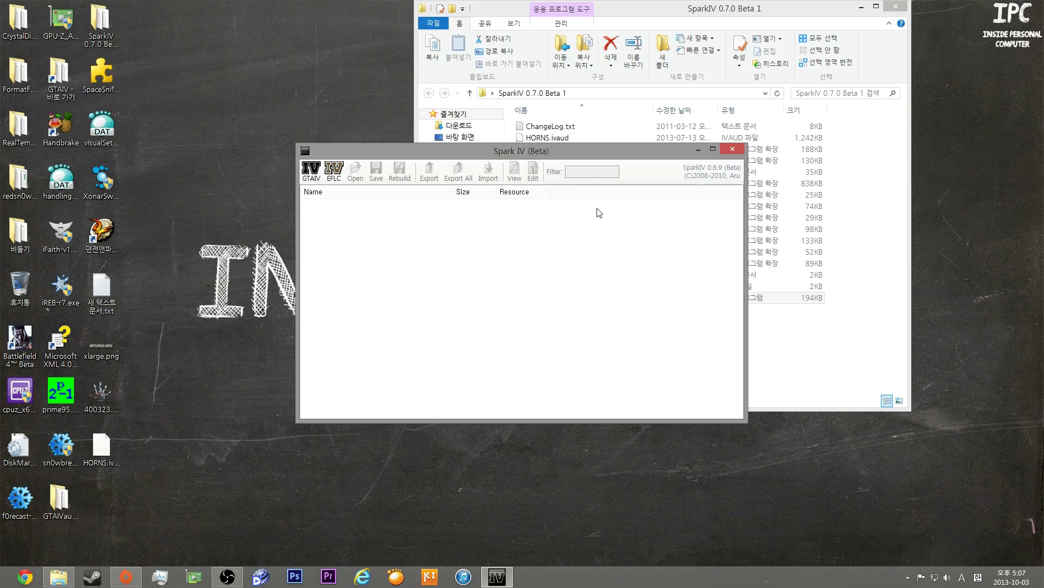
pyautogui.click(339, 186)
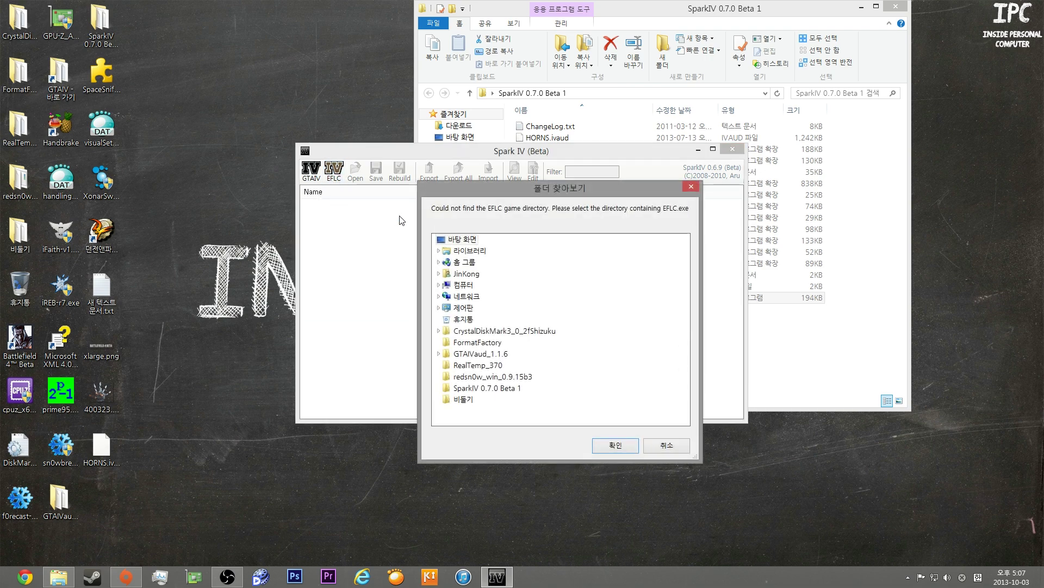
pyautogui.click(669, 445)
pyautogui.click(626, 326)
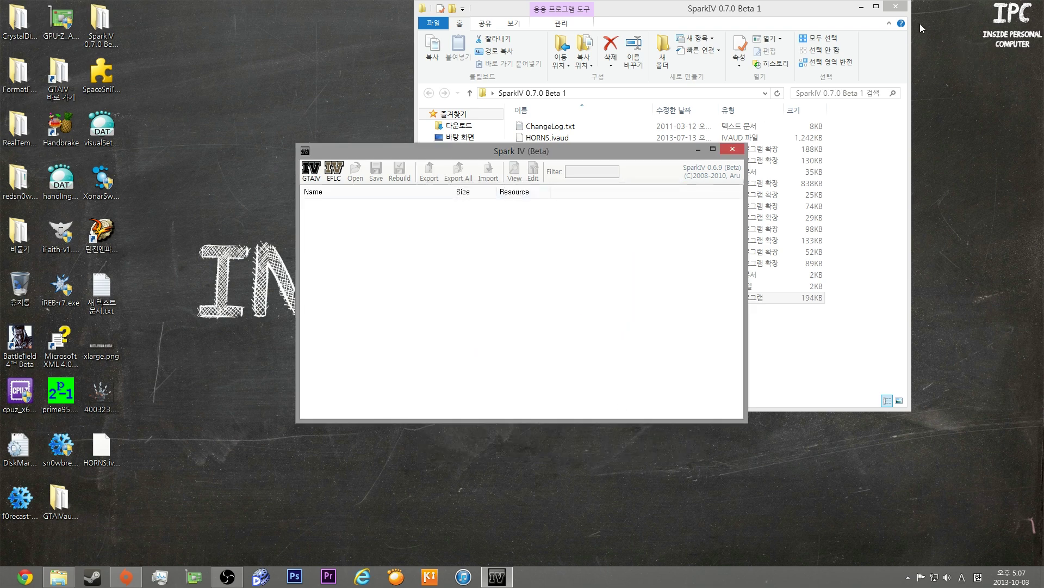
# - Minimize the file browser window and load the GTAIV game directory in SparkIV
pyautogui.click(862, 7)
pyautogui.click(311, 176)
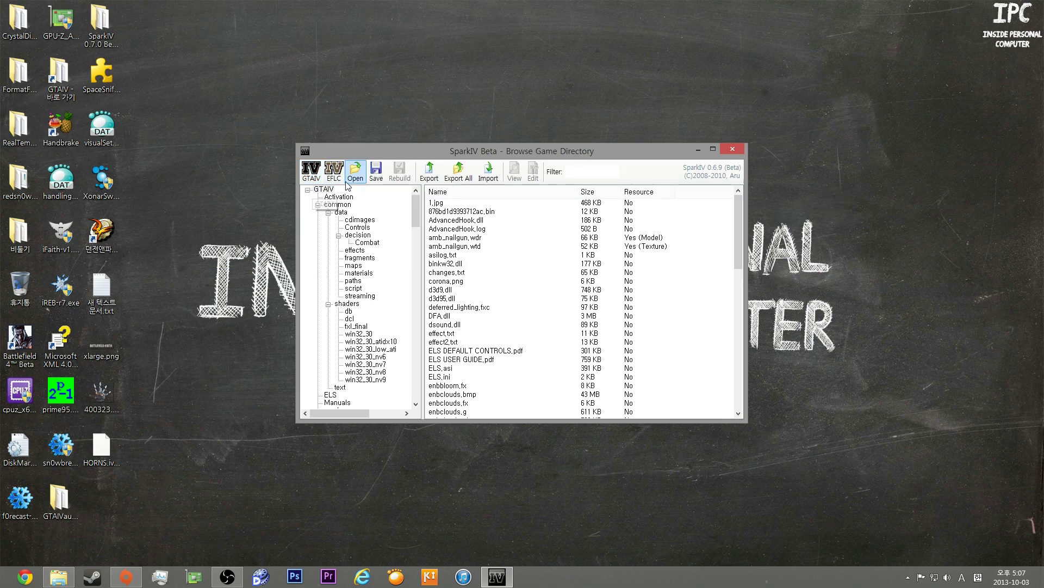
# - Start choosing the EFLC game directory and expand drive C: down to Program Files (x86) in the folder tree
pyautogui.click(332, 172)
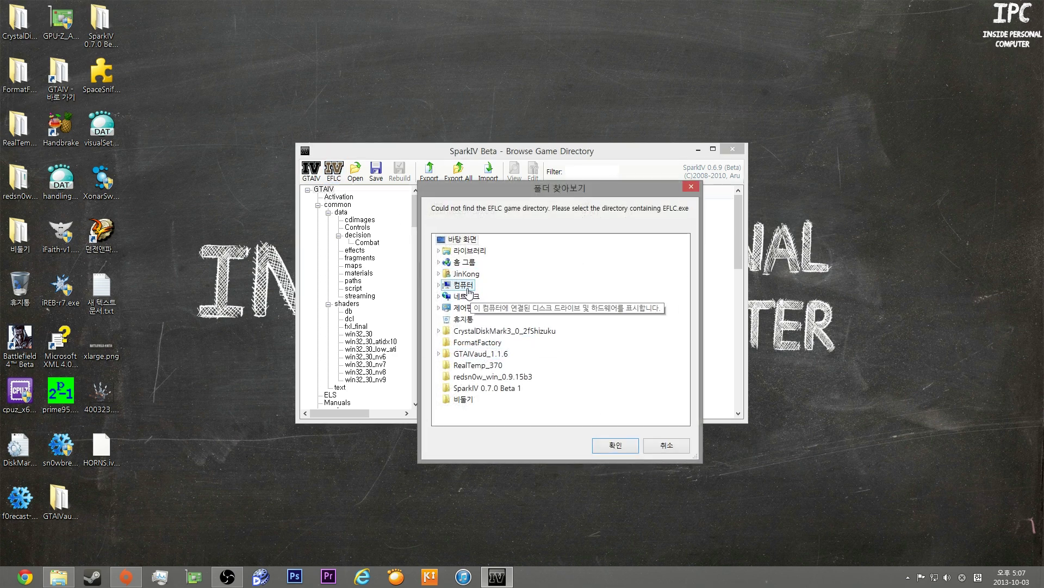
pyautogui.doubleClick(468, 288)
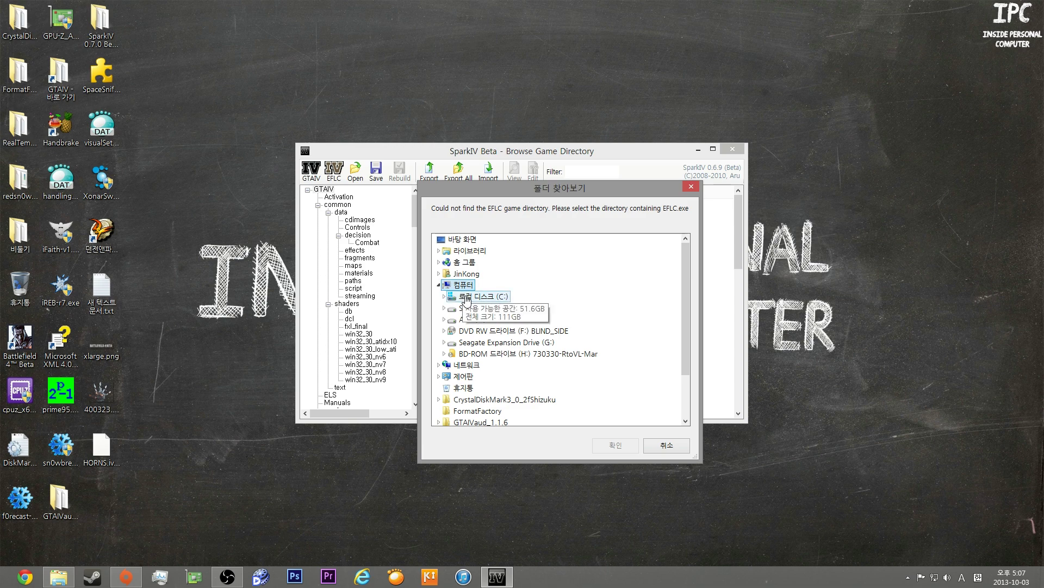
pyautogui.doubleClick(466, 298)
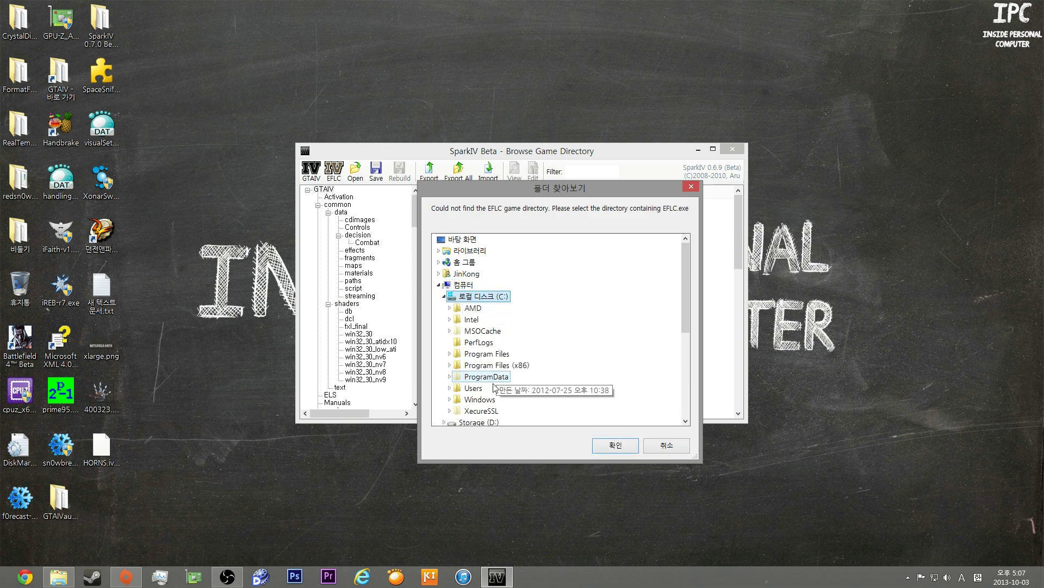
pyautogui.scroll(-2, 495, 389)
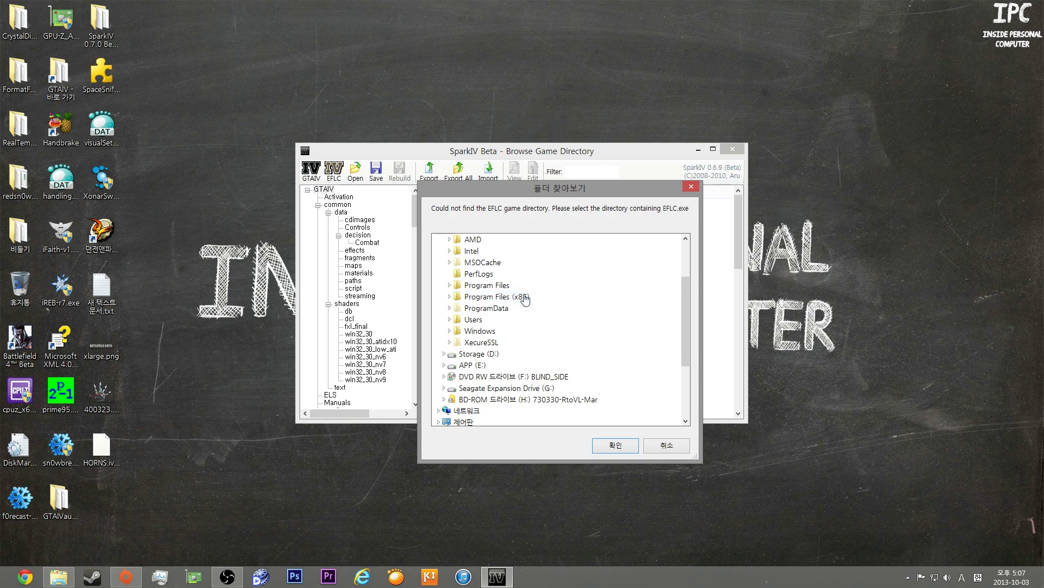
pyautogui.doubleClick(491, 298)
# - Expand the Steam folder through SteamApps to common to reach the installed game folders
pyautogui.scroll(-3, 481, 383)
pyautogui.scroll(-12, 481, 387)
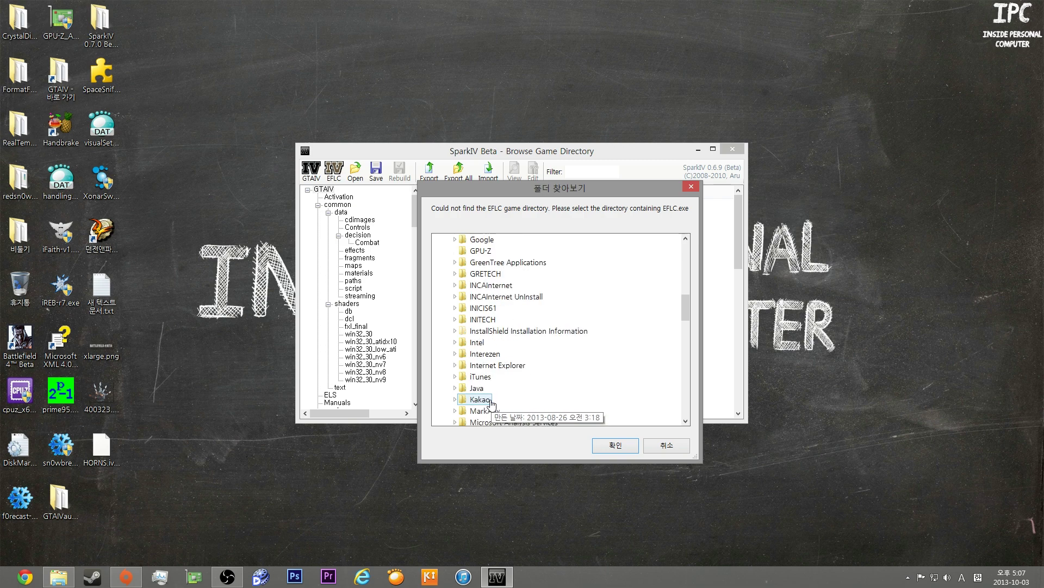
pyautogui.scroll(-4, 491, 401)
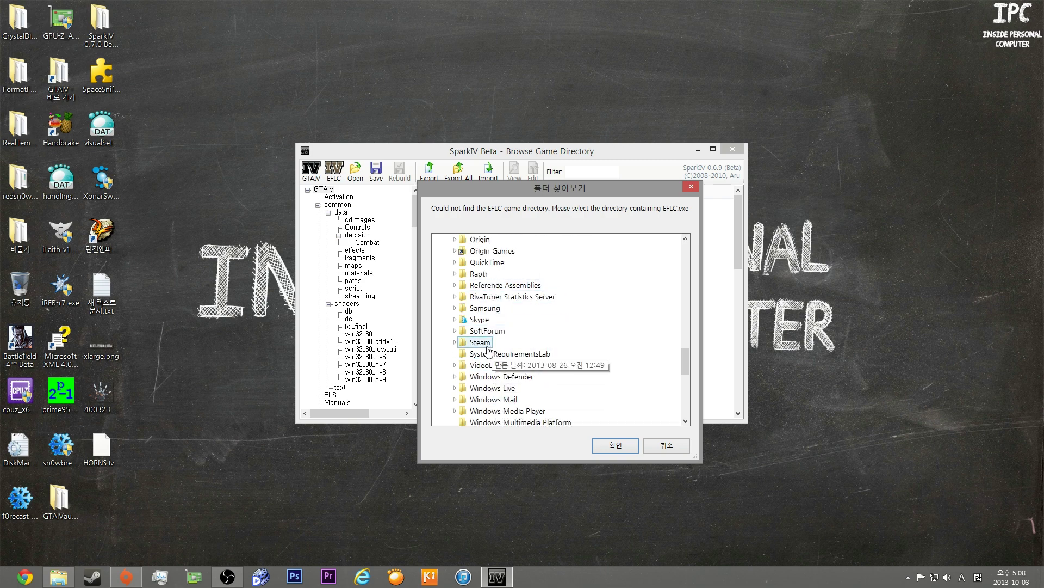
pyautogui.click(488, 351)
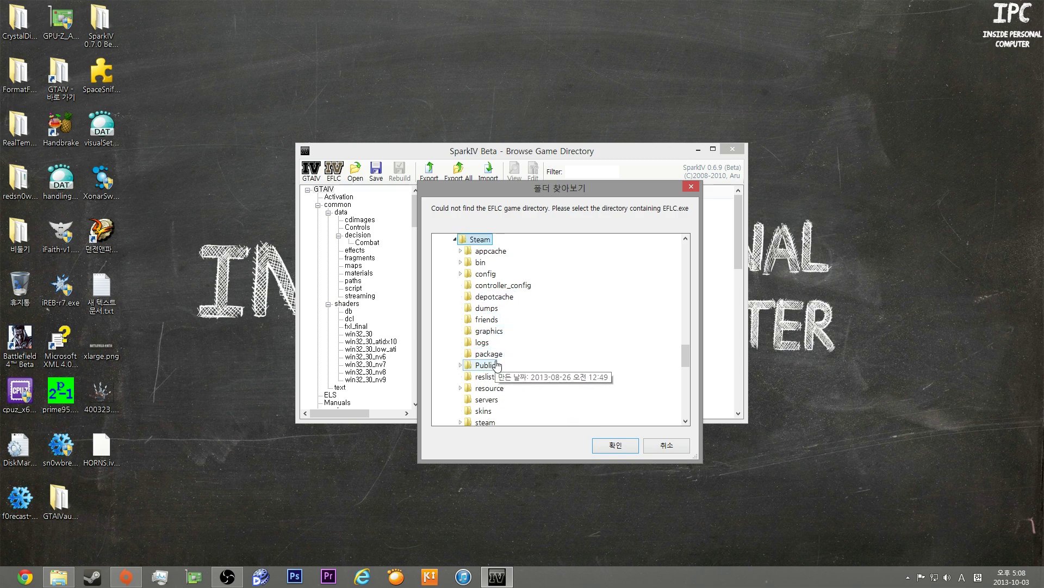
pyautogui.scroll(-2, 497, 370)
pyautogui.click(494, 366)
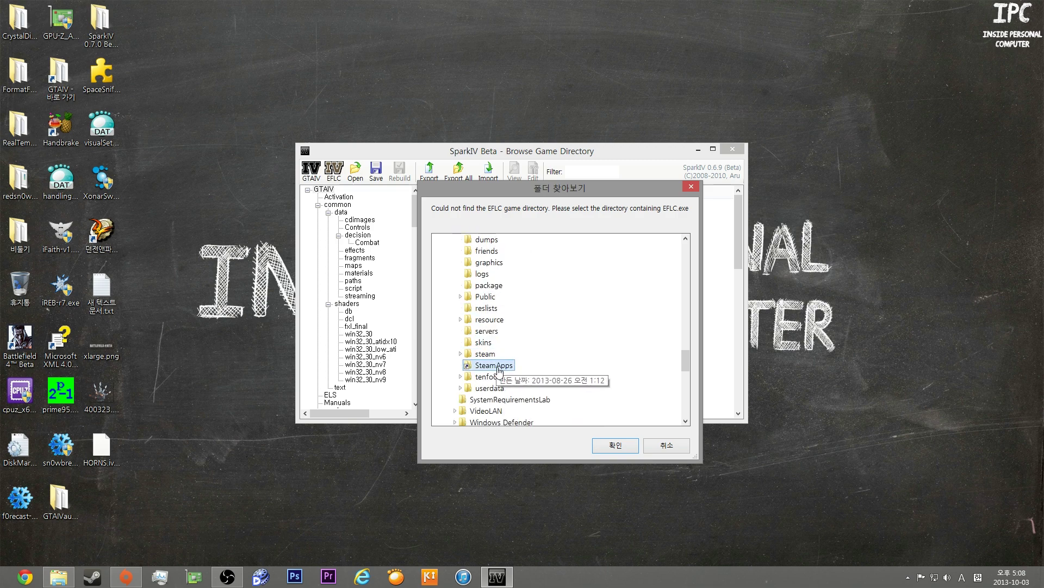
pyautogui.click(497, 367)
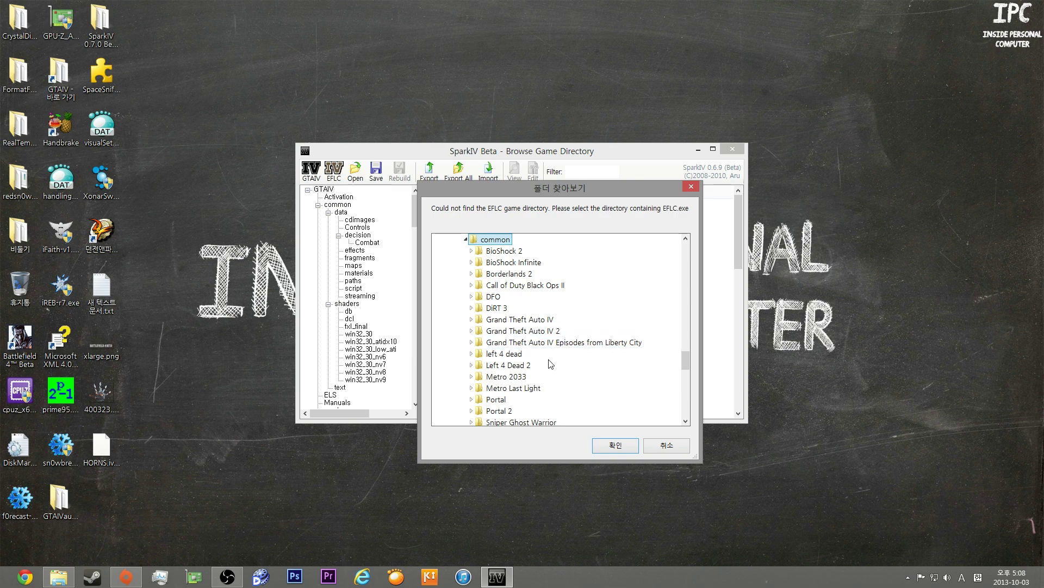
# - Examine the Grand Theft Auto IV folder and its GTAIV subfolder, and collapse both again
pyautogui.scroll(-2, 551, 363)
pyautogui.scroll(2, 551, 364)
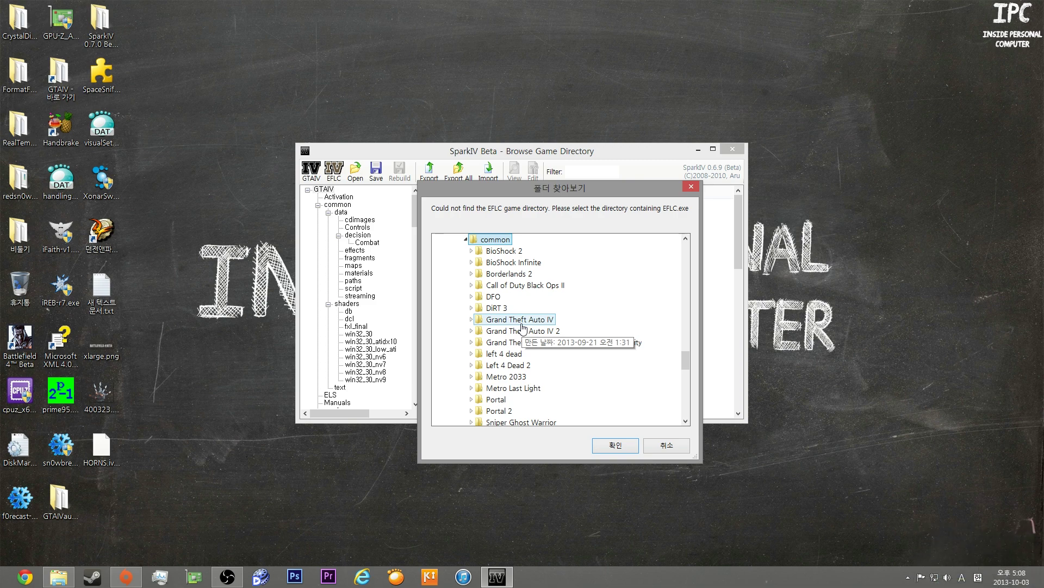
pyautogui.click(521, 321)
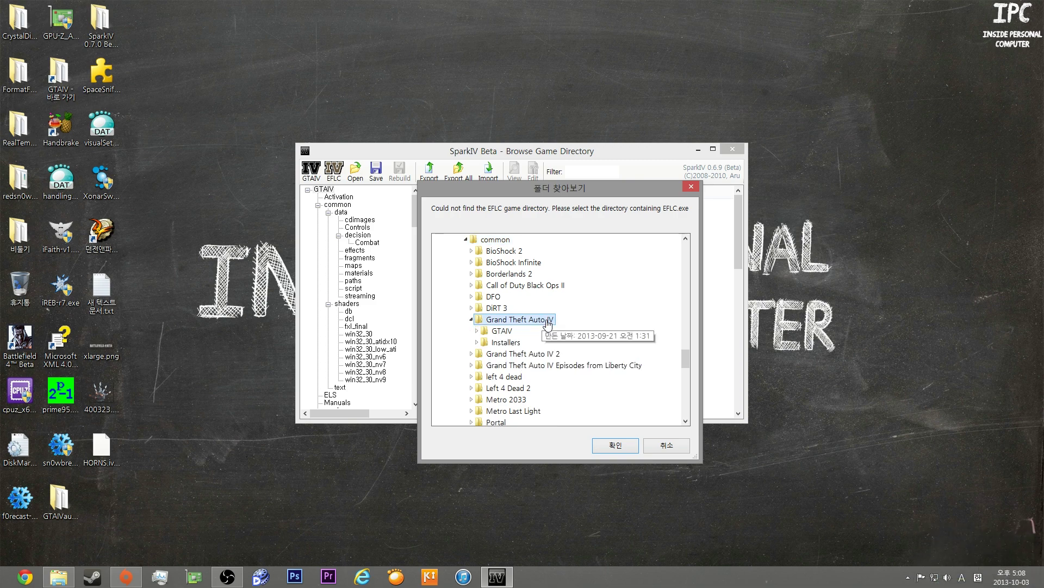
pyautogui.click(502, 333)
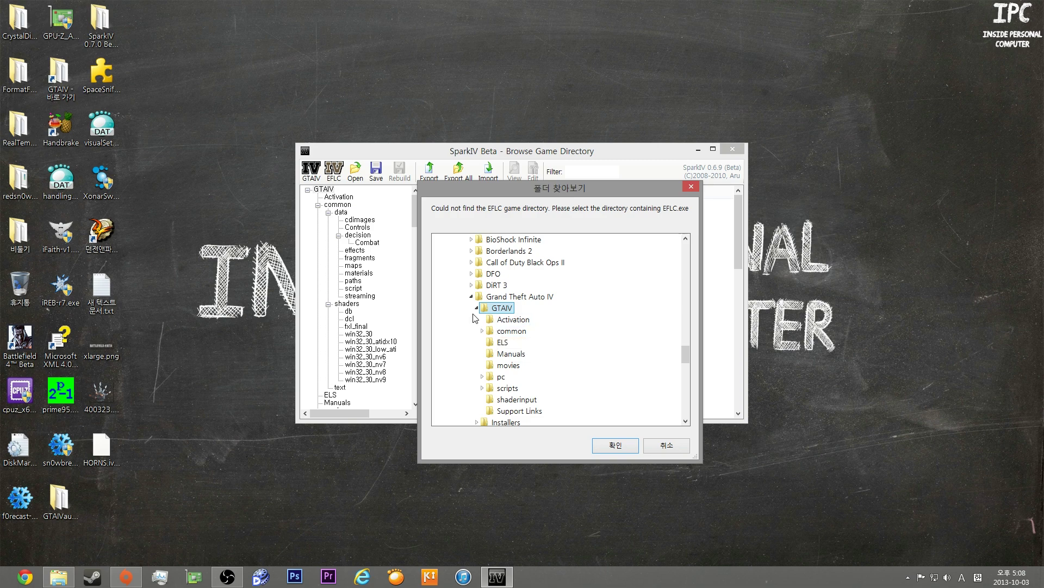
pyautogui.click(477, 309)
pyautogui.click(471, 297)
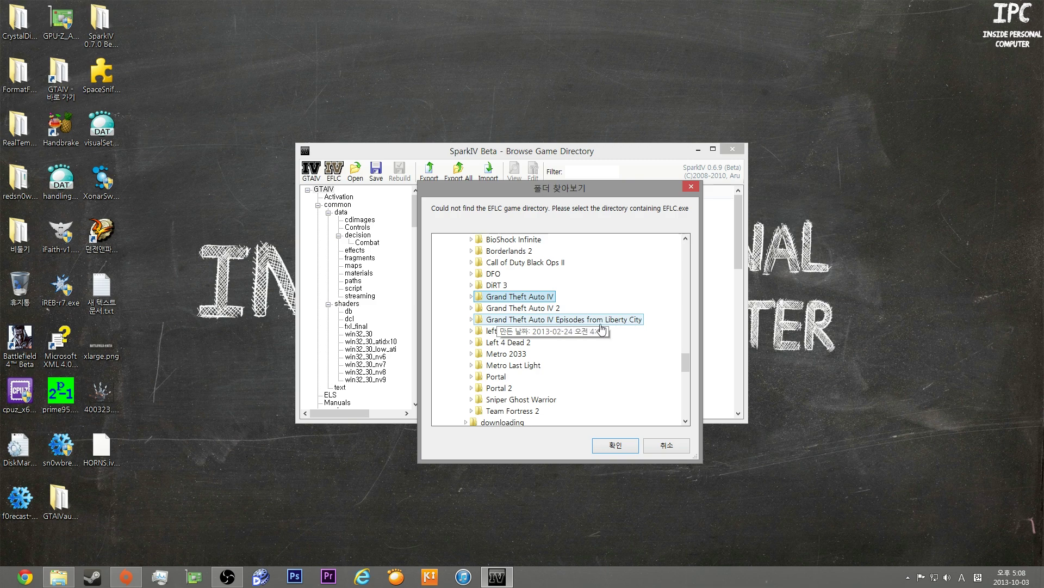
# - Set the EFLC folder inside Grand Theft Auto IV Episodes from Liberty City as the EFLC game directory and look through its folder tree
pyautogui.doubleClick(577, 326)
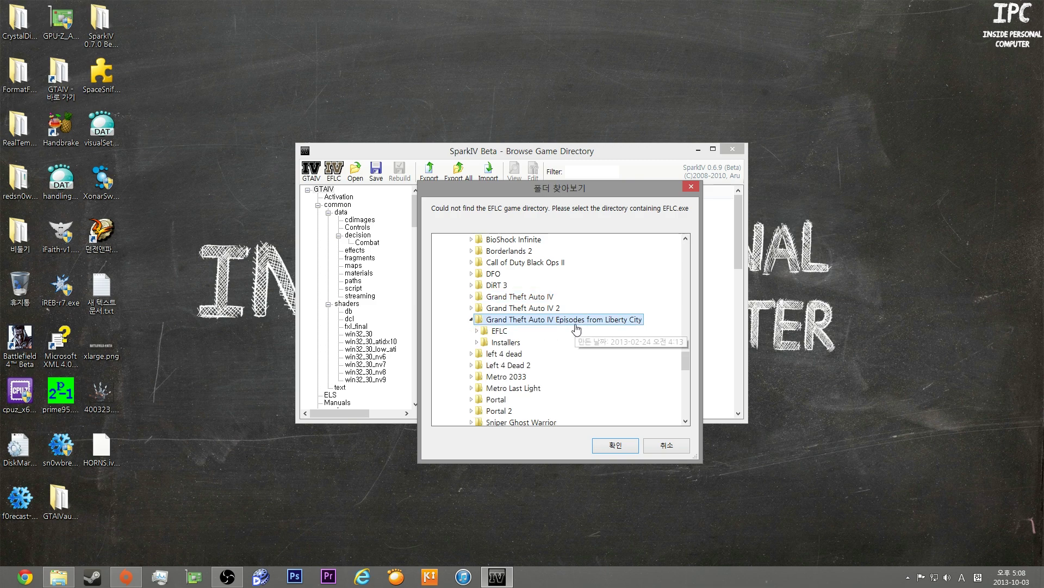
pyautogui.doubleClick(500, 331)
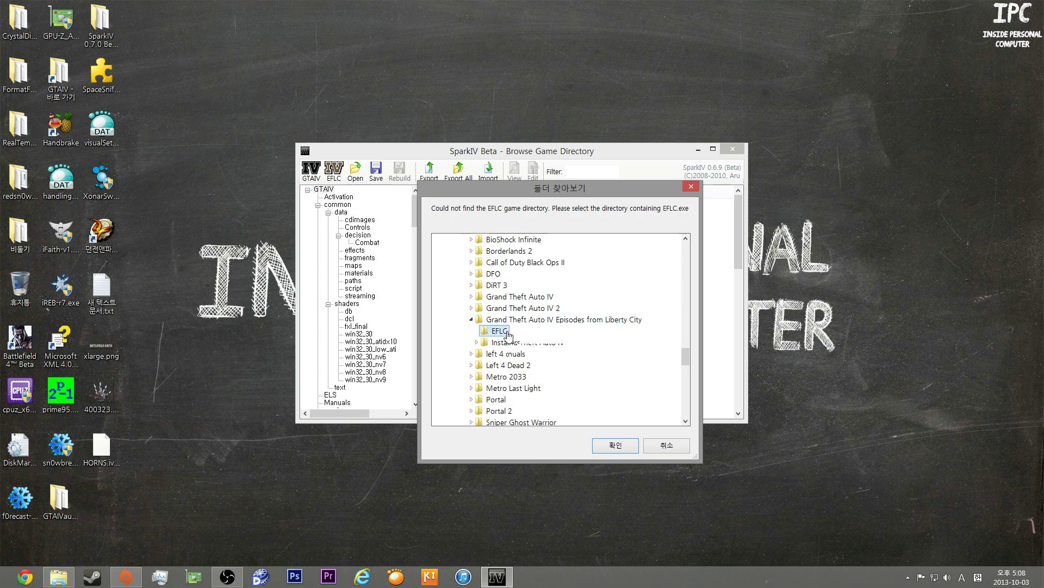
pyautogui.click(615, 445)
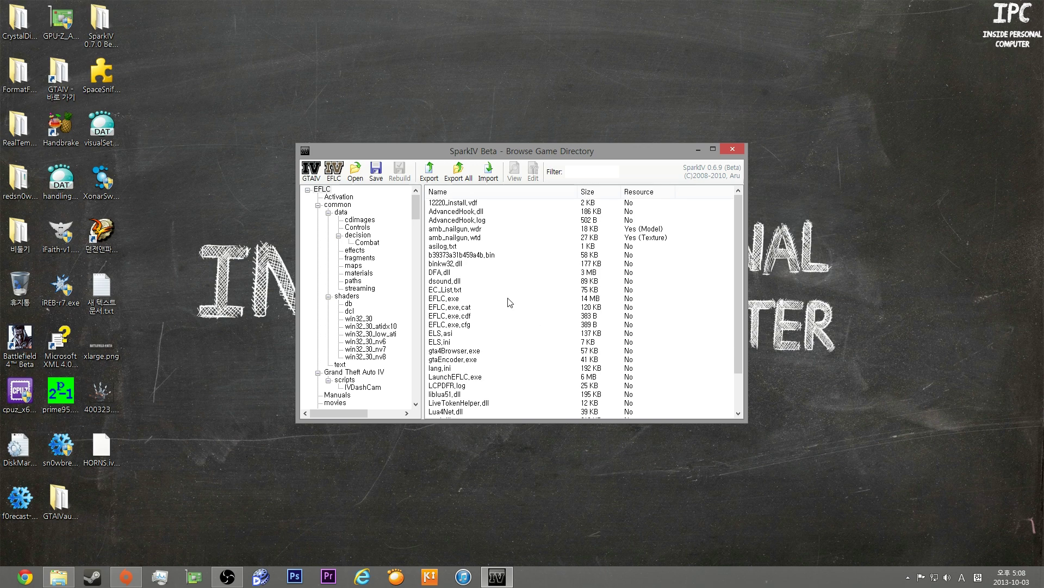
pyautogui.scroll(-10, 375, 218)
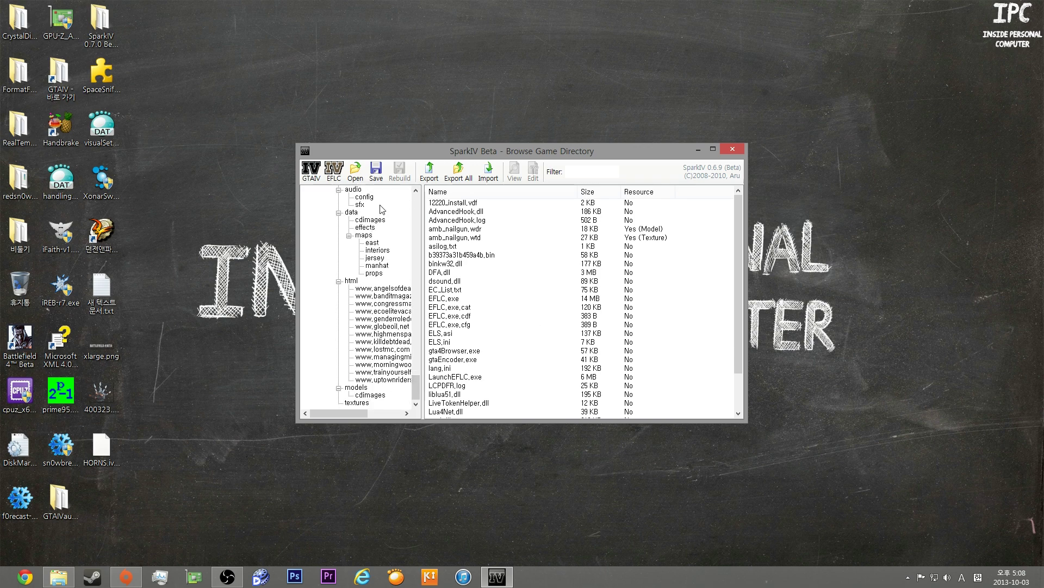
pyautogui.moveTo(420, 387)
pyautogui.mouseDown()
pyautogui.moveTo(422, 374)
pyautogui.moveTo(422, 392)
pyautogui.mouseUp()
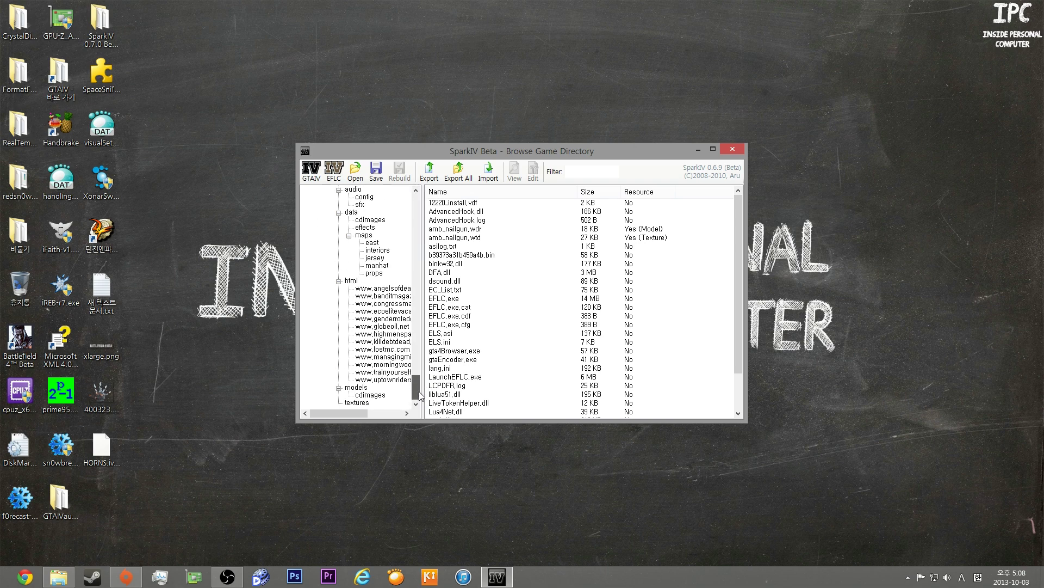
pyautogui.click(375, 394)
# - Load the GTAIV game directory again and open the Sfx folder under pc > audio
pyautogui.click(311, 172)
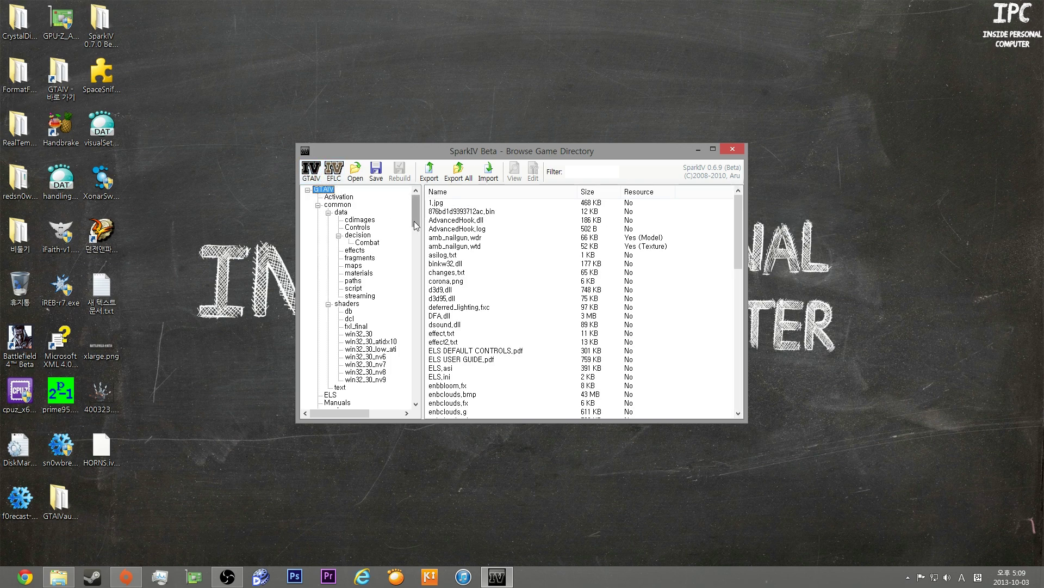
pyautogui.moveTo(415, 225); pyautogui.dragTo(415, 240)
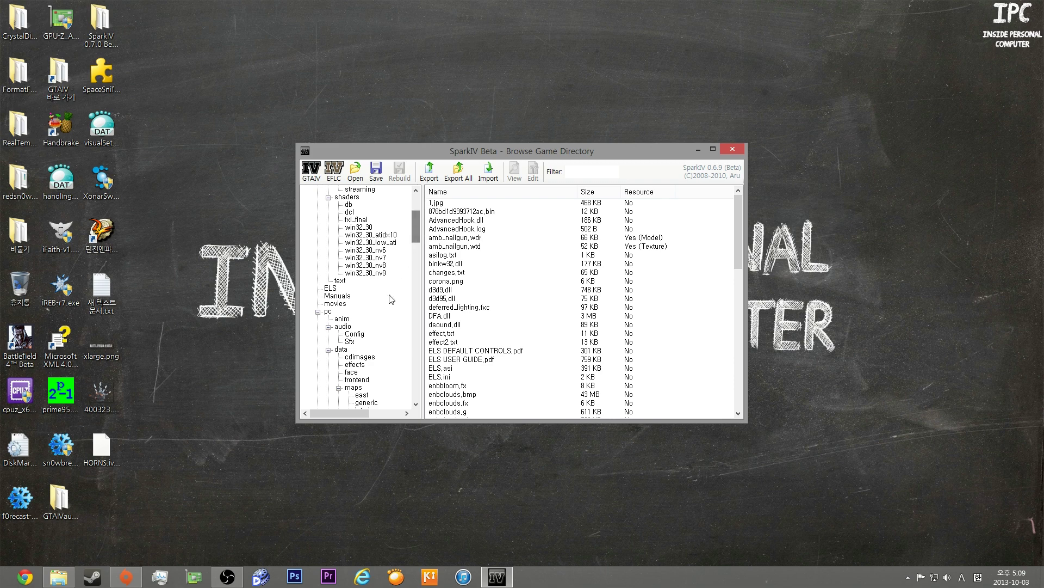
pyautogui.click(343, 327)
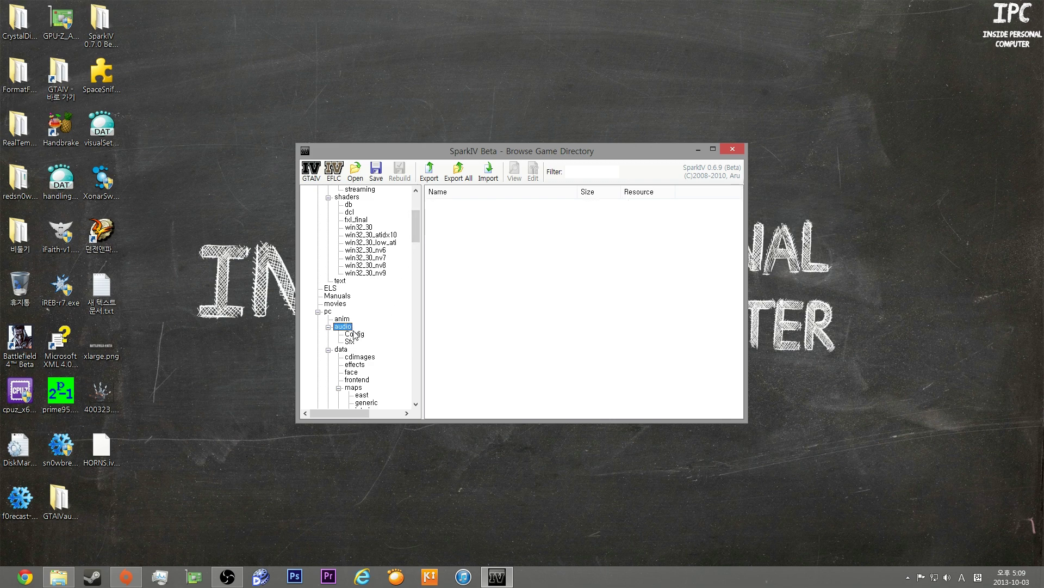
pyautogui.click(350, 342)
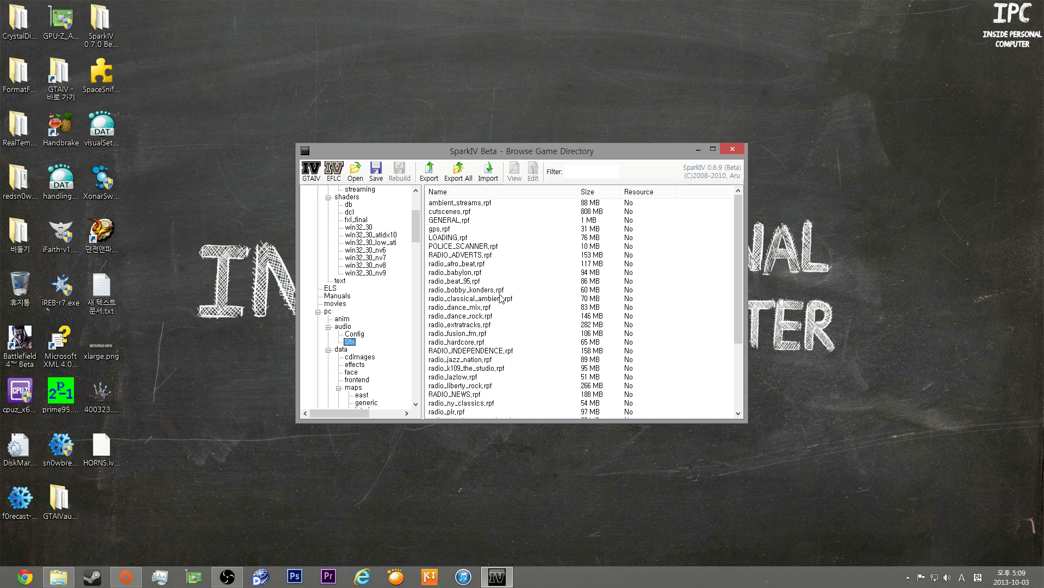
# - Open the resident.rpf archive from the Sfx folder and list the files in its RESIDENT folder
pyautogui.scroll(-4, 732, 281)
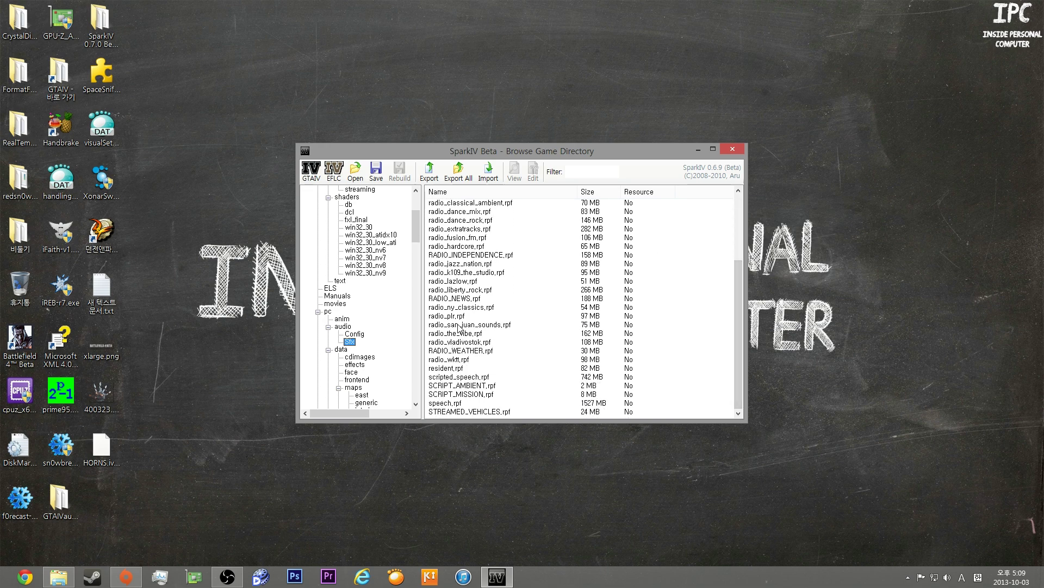
pyautogui.click(455, 372)
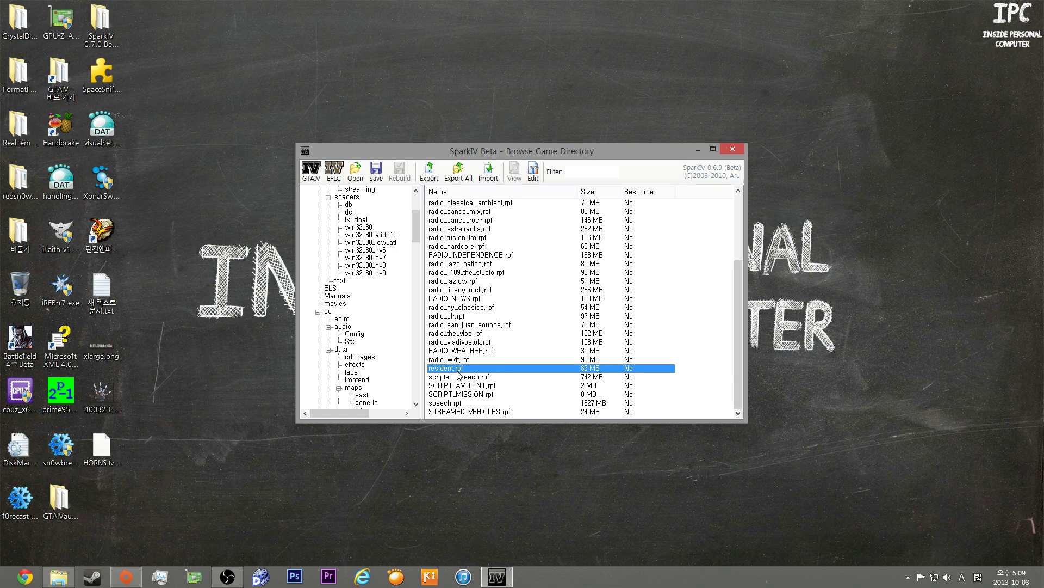
pyautogui.doubleClick(457, 372)
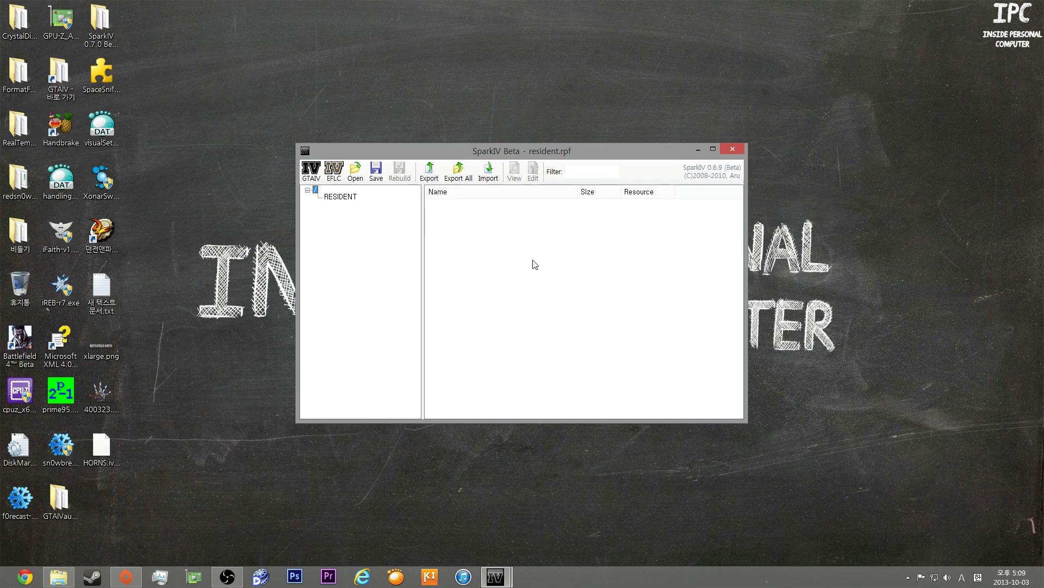
pyautogui.click(349, 199)
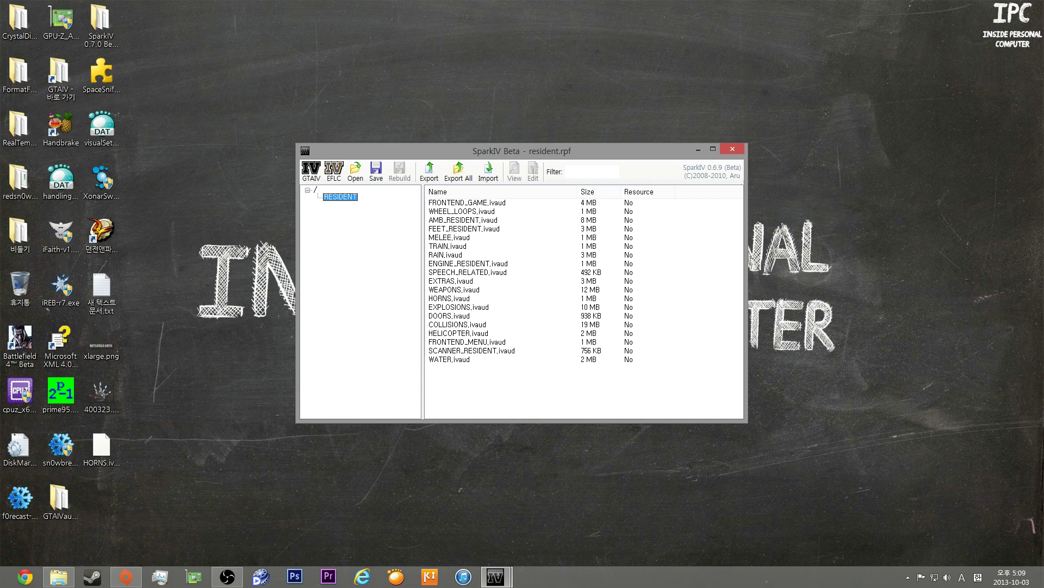
pyautogui.click(119, 461)
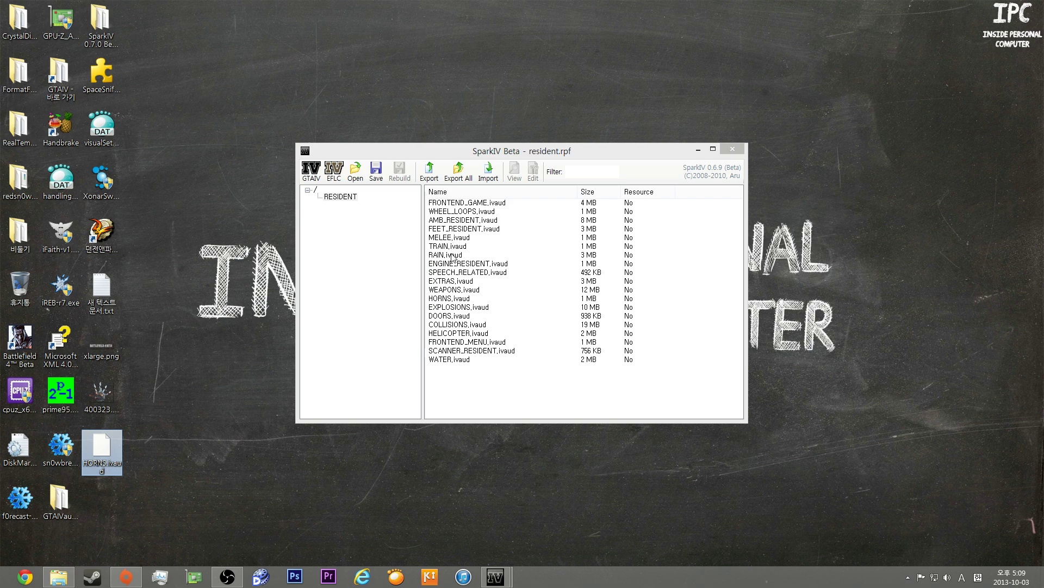
pyautogui.click(452, 298)
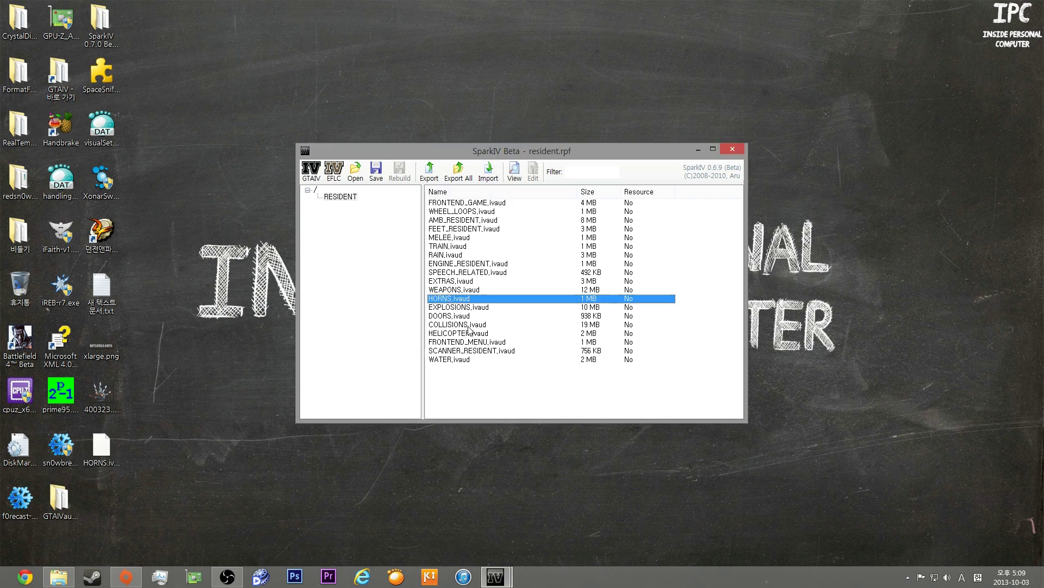
pyautogui.click(469, 325)
pyautogui.click(486, 273)
pyautogui.click(486, 307)
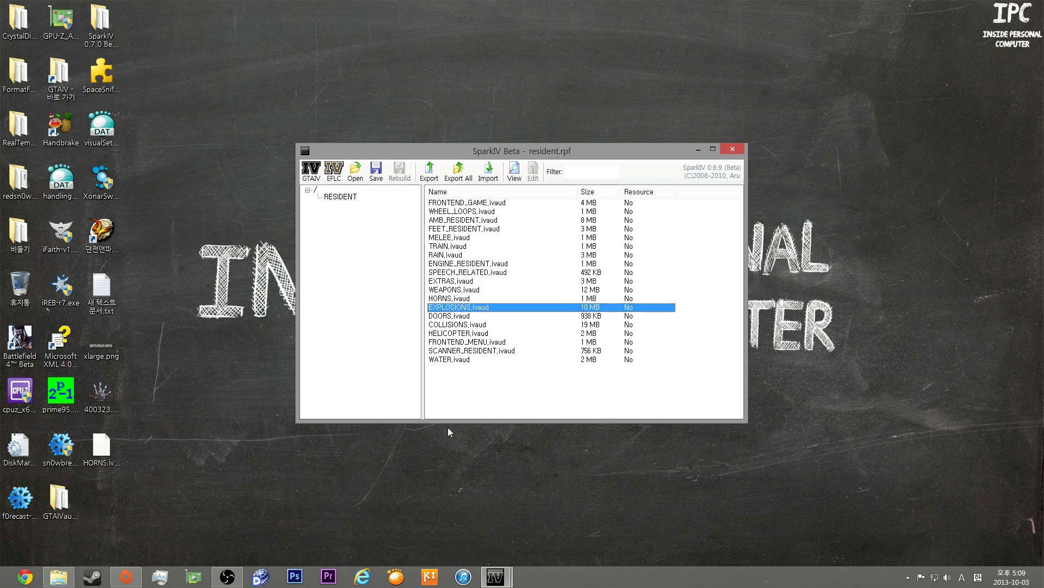
pyautogui.click(484, 394)
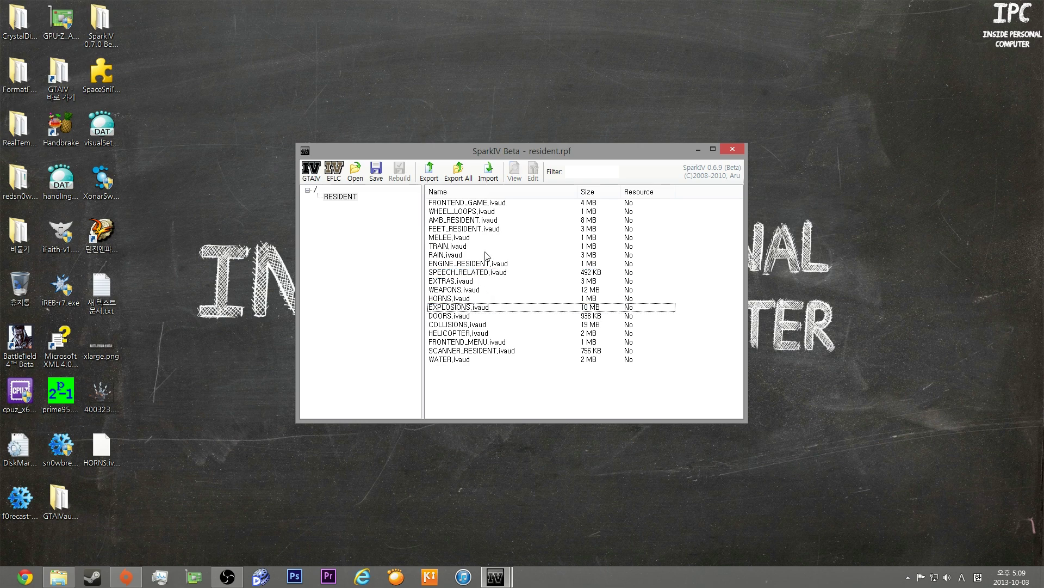
# - Import the modified HORNS.ivaud from the desktop into the RESIDENT folder and close the resident.rpf archive
pyautogui.click(488, 170)
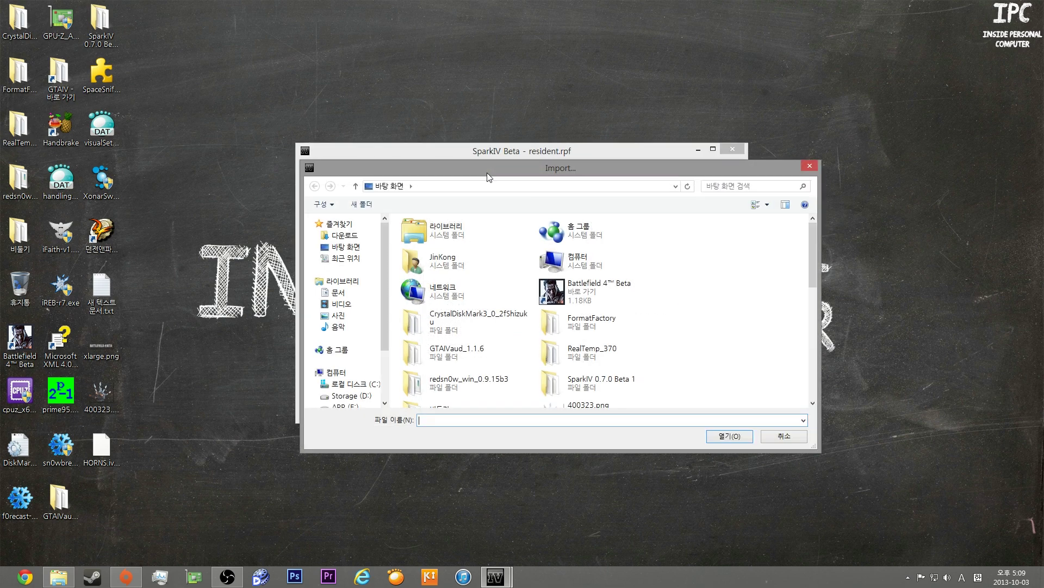
pyautogui.scroll(-5, 680, 378)
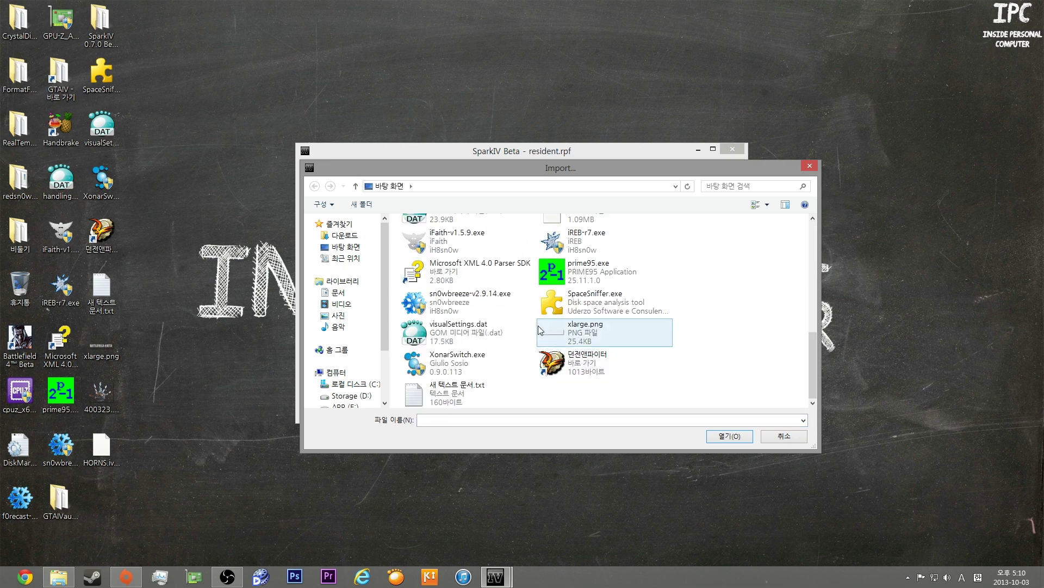
pyautogui.scroll(2, 517, 288)
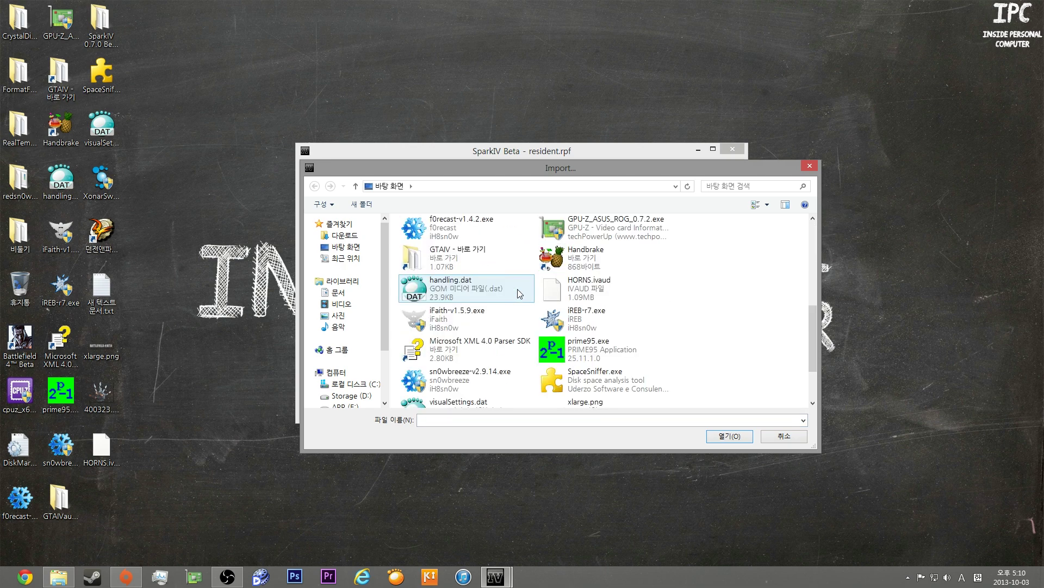
pyautogui.doubleClick(562, 294)
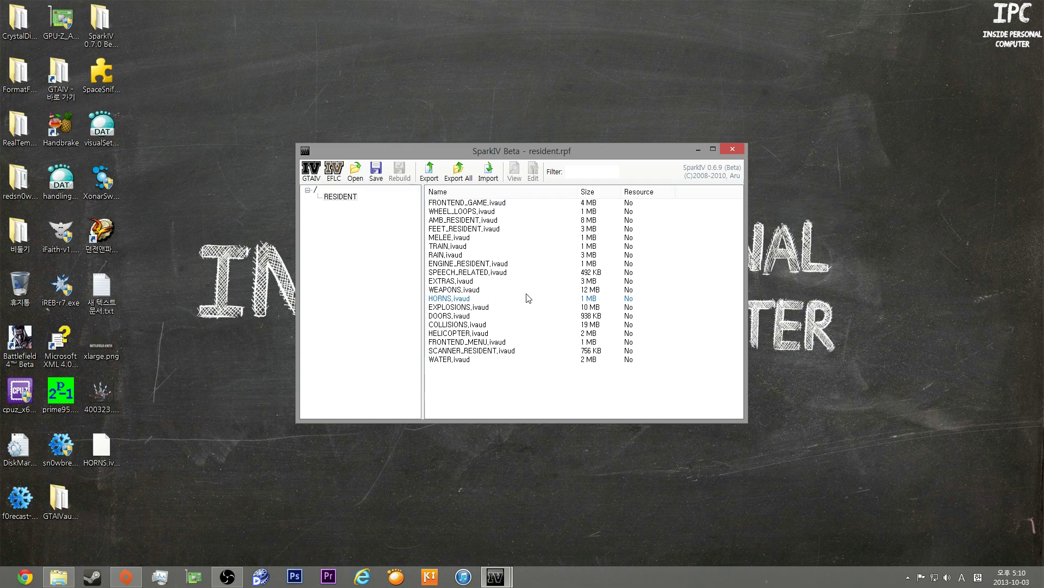
pyautogui.click(733, 149)
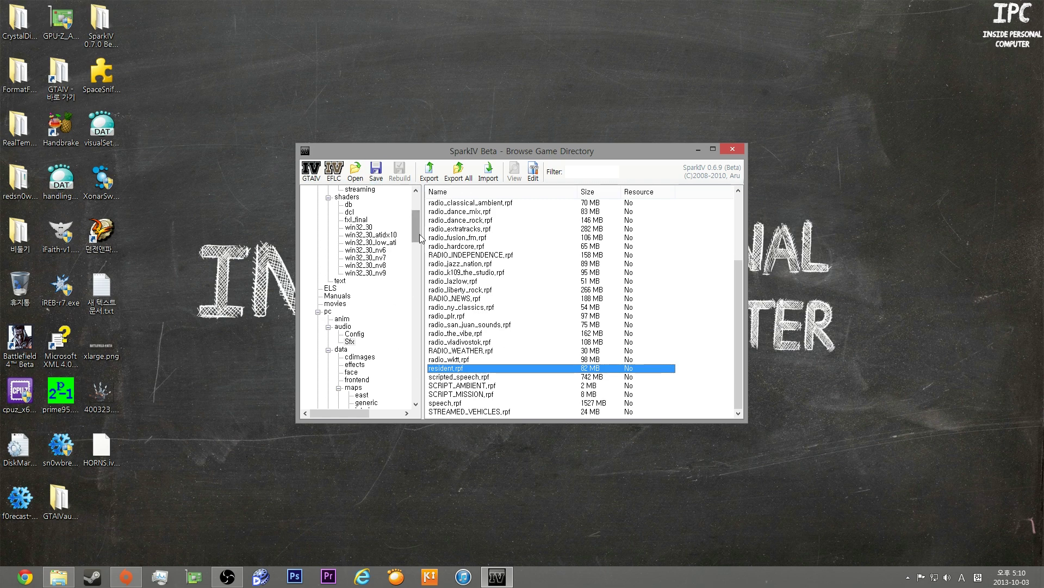
# - Open 2010 CVPI - LCPD 2x Pack.rar from the Downloads folder and enter its Vehicle Files folder
pyautogui.moveTo(413, 233); pyautogui.dragTo(412, 391)
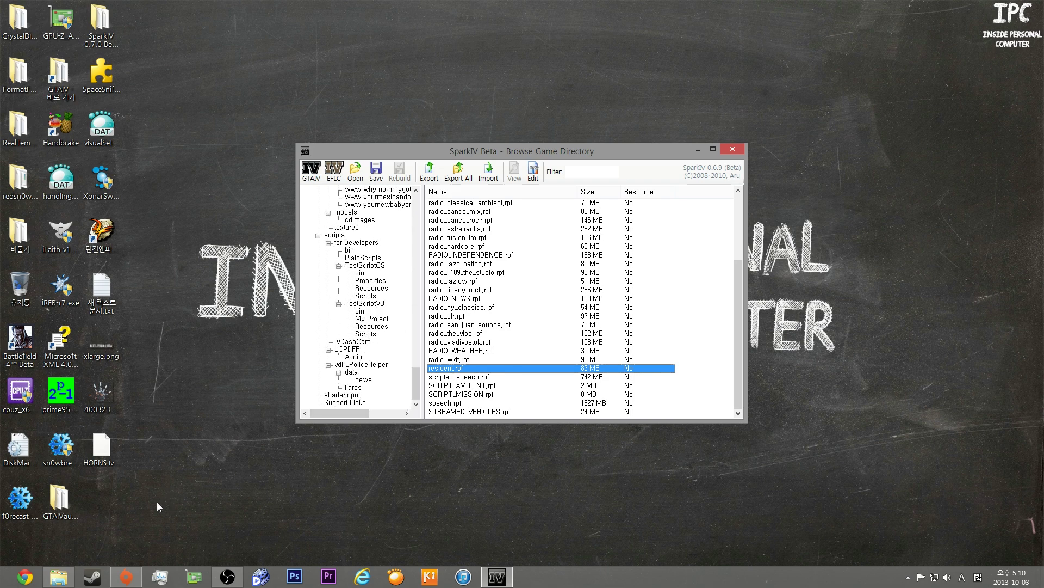
pyautogui.click(59, 577)
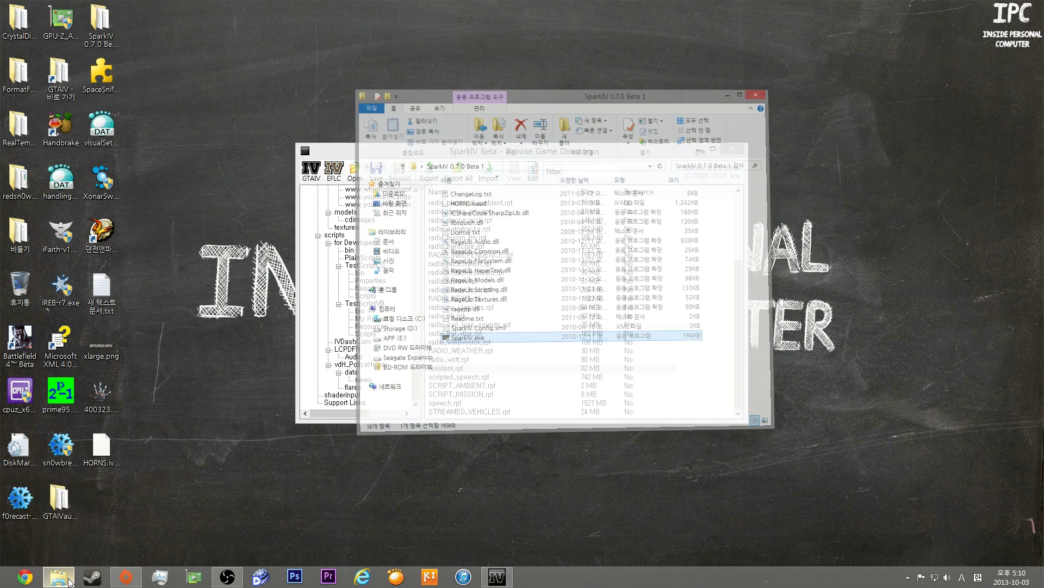
pyautogui.click(458, 125)
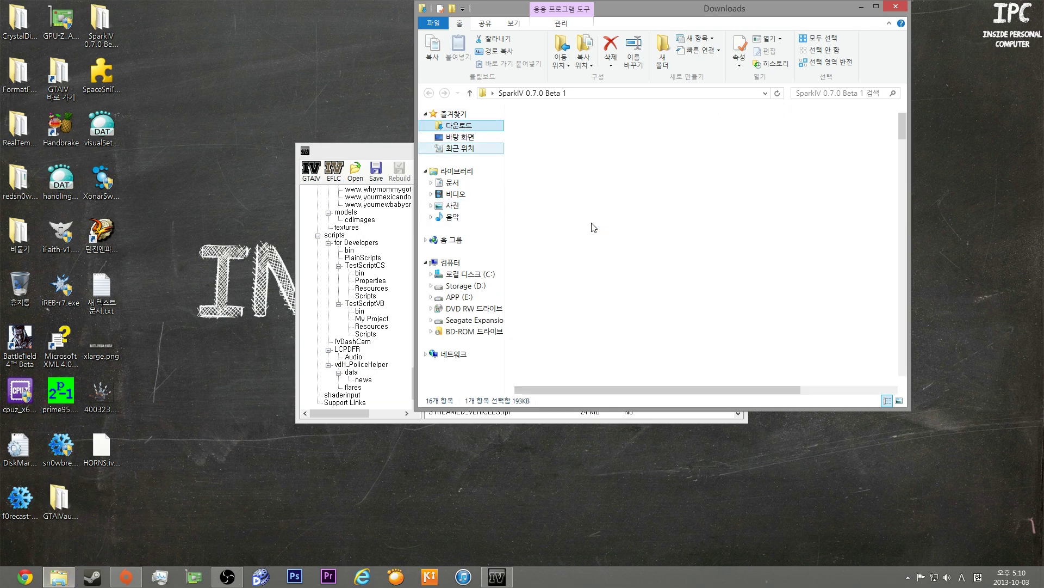
pyautogui.scroll(-1, 593, 261)
pyautogui.doubleClick(595, 266)
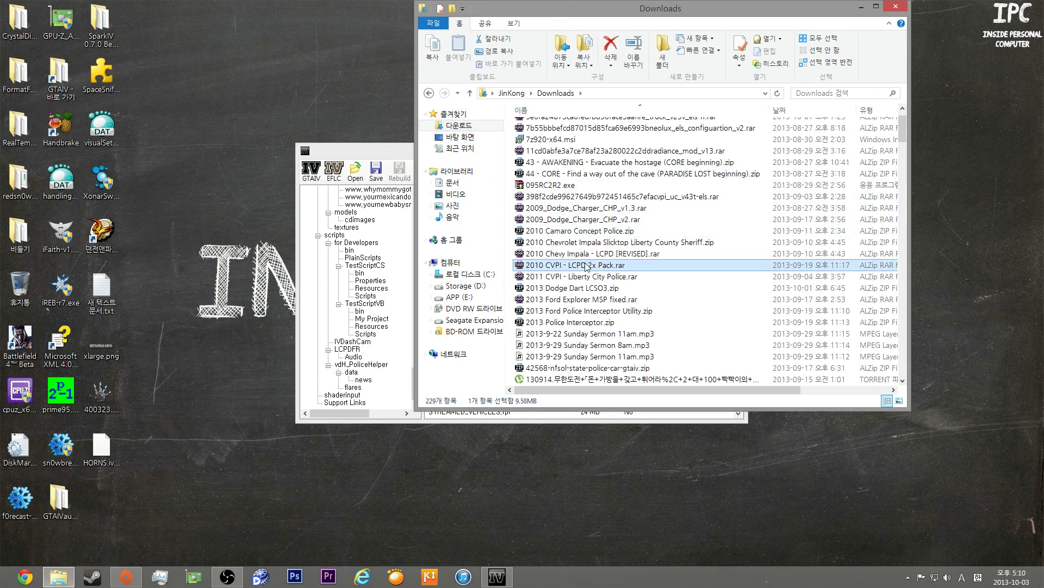
pyautogui.doubleClick(450, 151)
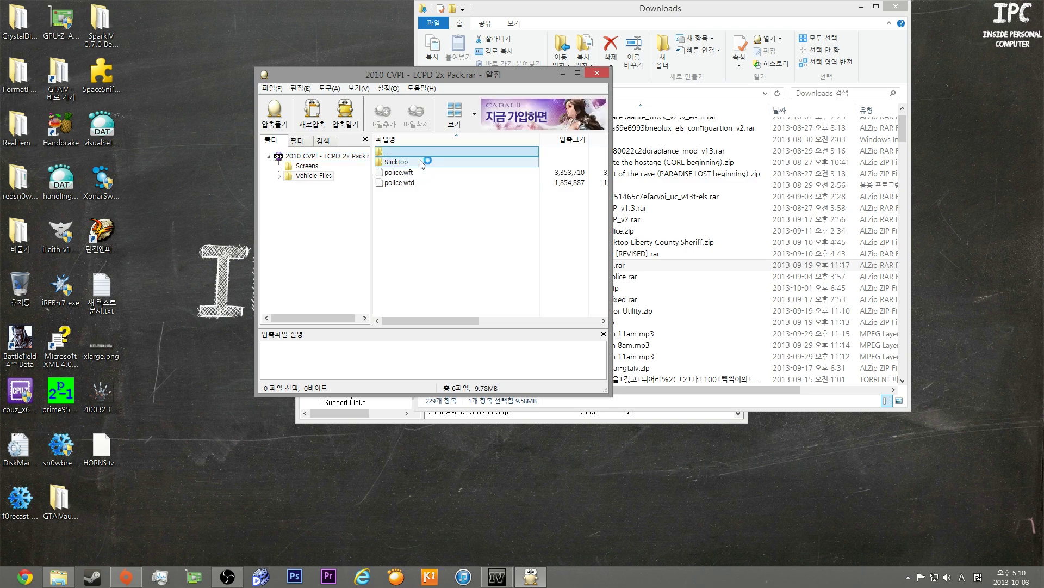
# - Examine police.wft, police.wtd and the Slicktop folder in the archive, and close both the archive and the Downloads window
pyautogui.moveTo(419, 202); pyautogui.dragTo(424, 170)
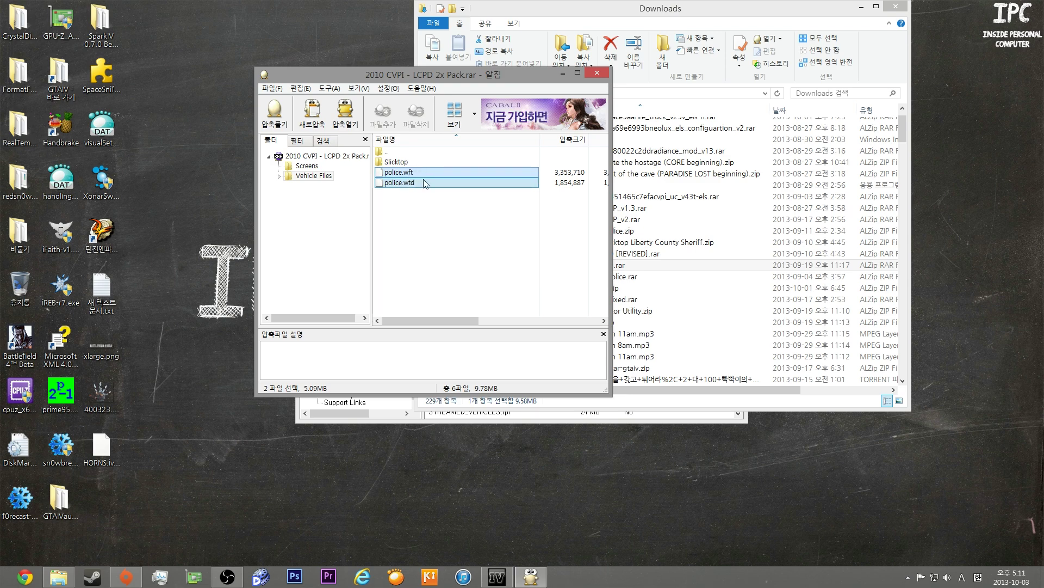
pyautogui.doubleClick(397, 161)
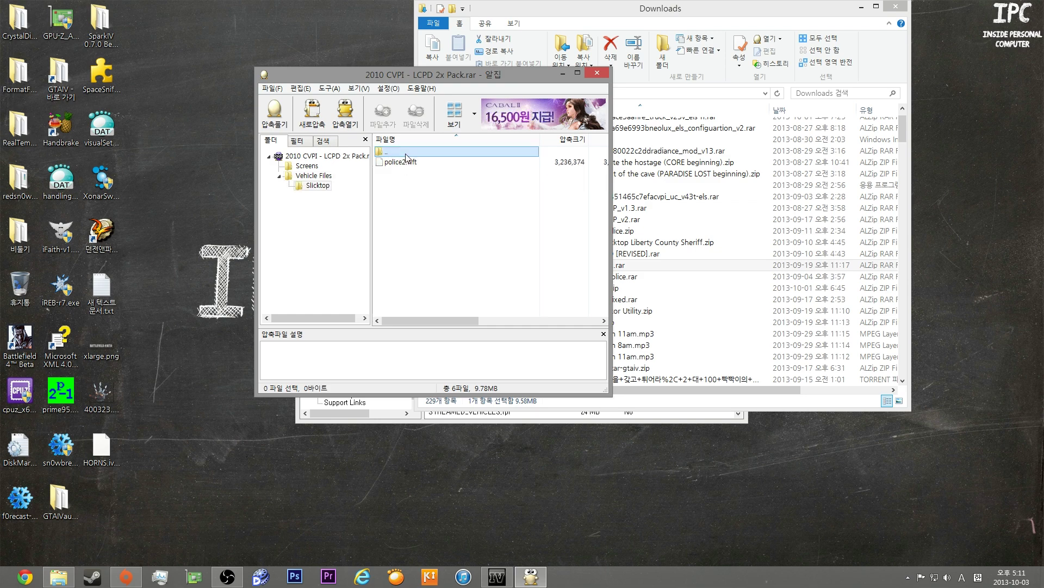
pyautogui.doubleClick(403, 153)
pyautogui.click(429, 180)
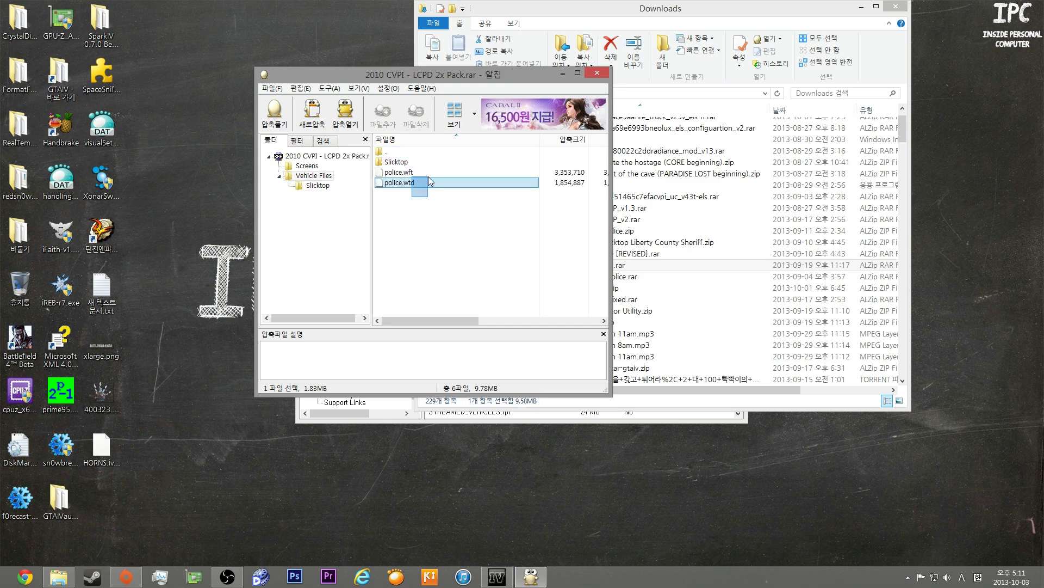
pyautogui.keyDown('shift'); pyautogui.click(430, 173); pyautogui.keyUp('shift')
pyautogui.click(597, 73)
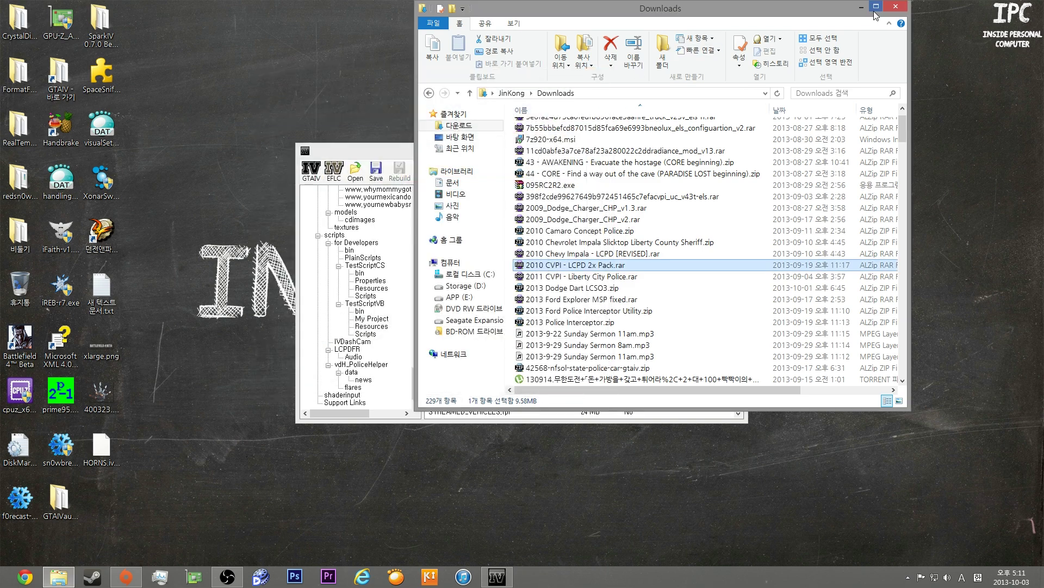
pyautogui.click(896, 6)
# - Open the vehicles.img archive from the cdimages folder under models
pyautogui.moveTo(588, 153); pyautogui.dragTo(592, 114)
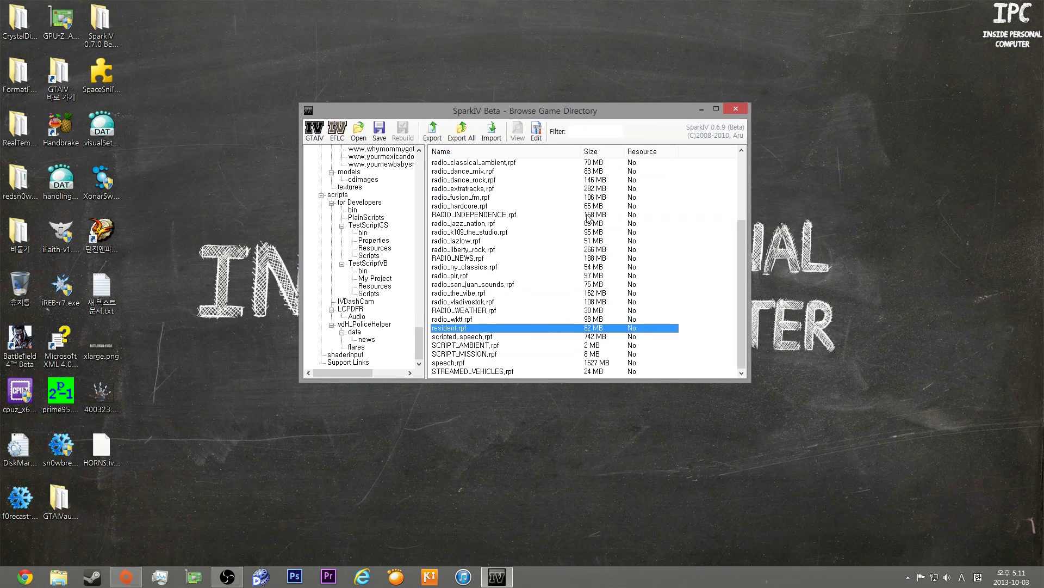
pyautogui.click(372, 181)
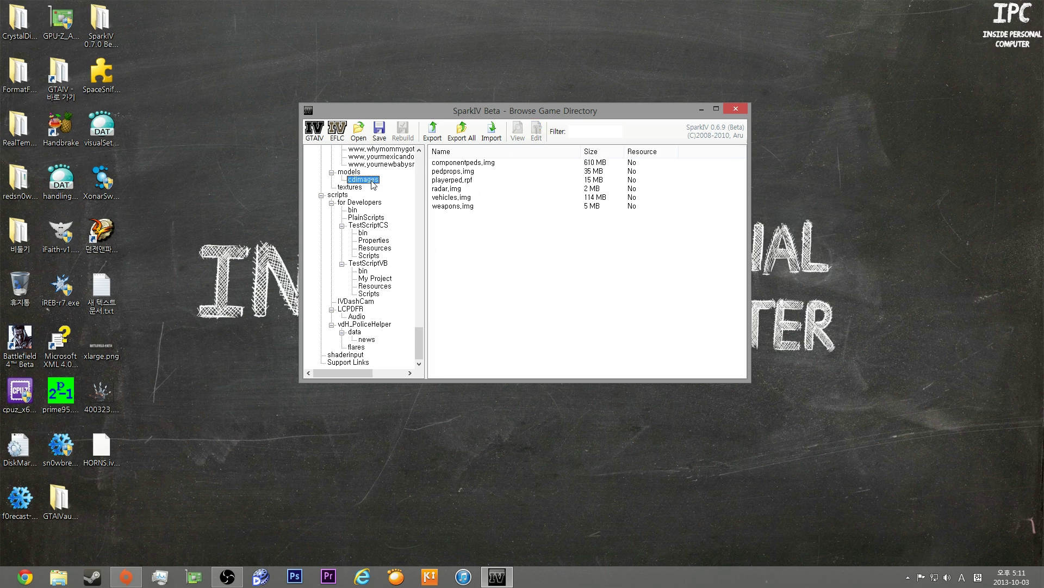
pyautogui.doubleClick(461, 197)
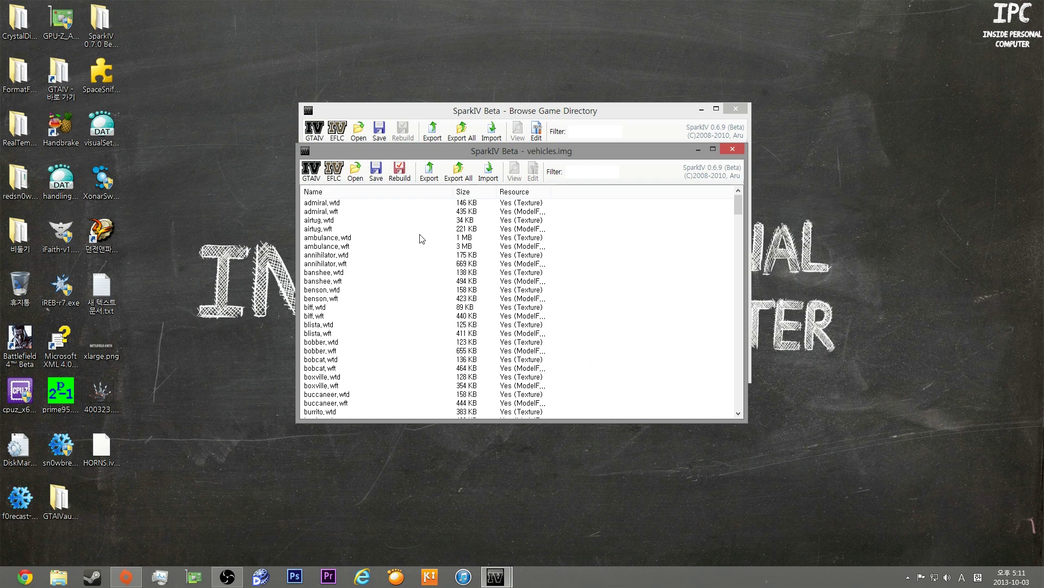
# - Look through the vehicles.img file list for the police.wtd and police.wft entries
pyautogui.click(338, 203)
pyautogui.scroll(-3, 341, 261)
pyautogui.scroll(-15, 343, 273)
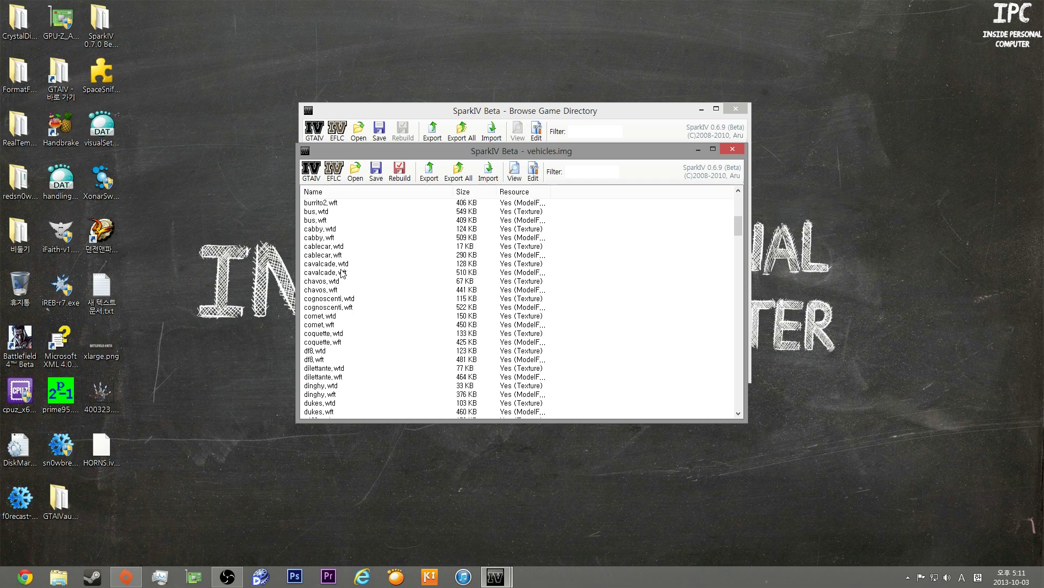
pyautogui.scroll(-20, 342, 273)
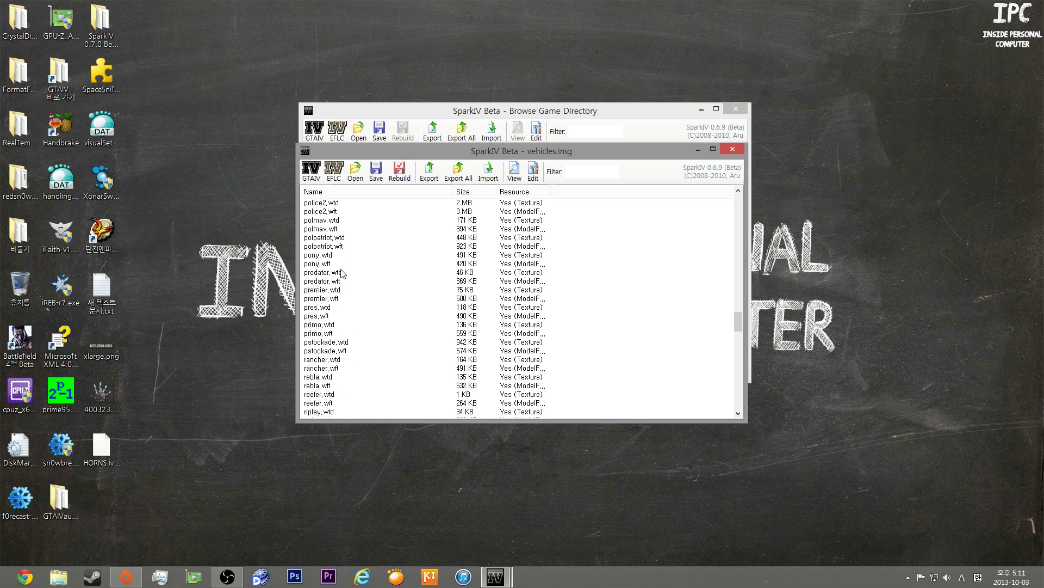
pyautogui.scroll(-5, 342, 273)
pyautogui.click(343, 266)
pyautogui.press('p')
pyautogui.press('Down')
pyautogui.press('Down')
pyautogui.press('Down')
pyautogui.press('Down')
pyautogui.press('Down')
pyautogui.press('Down')
pyautogui.press('Down')
pyautogui.press('Down')
pyautogui.press('Down')
pyautogui.press('Down')
pyautogui.press('Down')
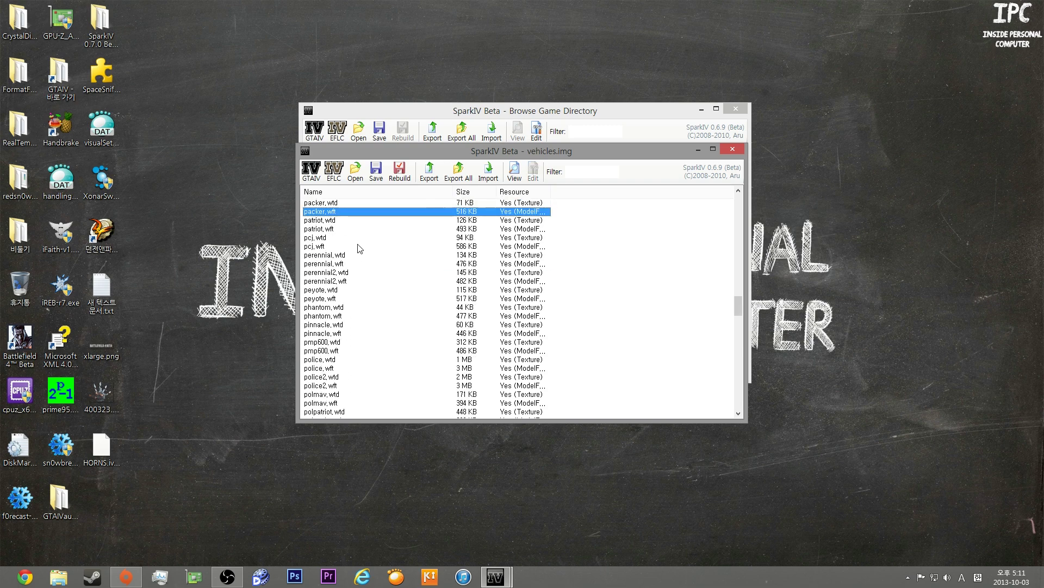
pyautogui.press('Down')
pyautogui.press('Down')
pyautogui.press('Down')
pyautogui.press('Down')
pyautogui.press('Down')
pyautogui.press('Down')
pyautogui.press('Down')
pyautogui.press('Down')
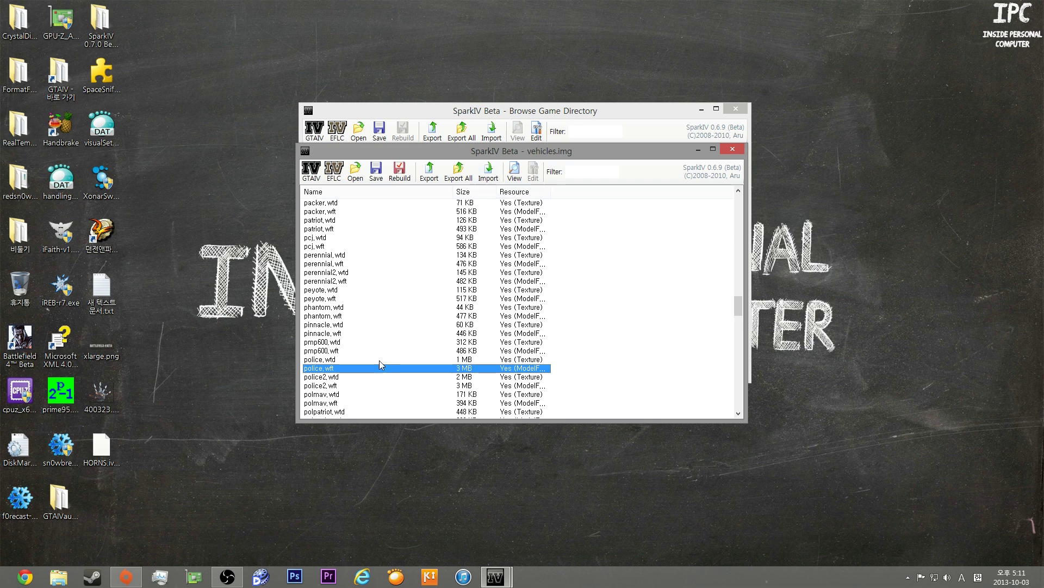
pyautogui.click(490, 171)
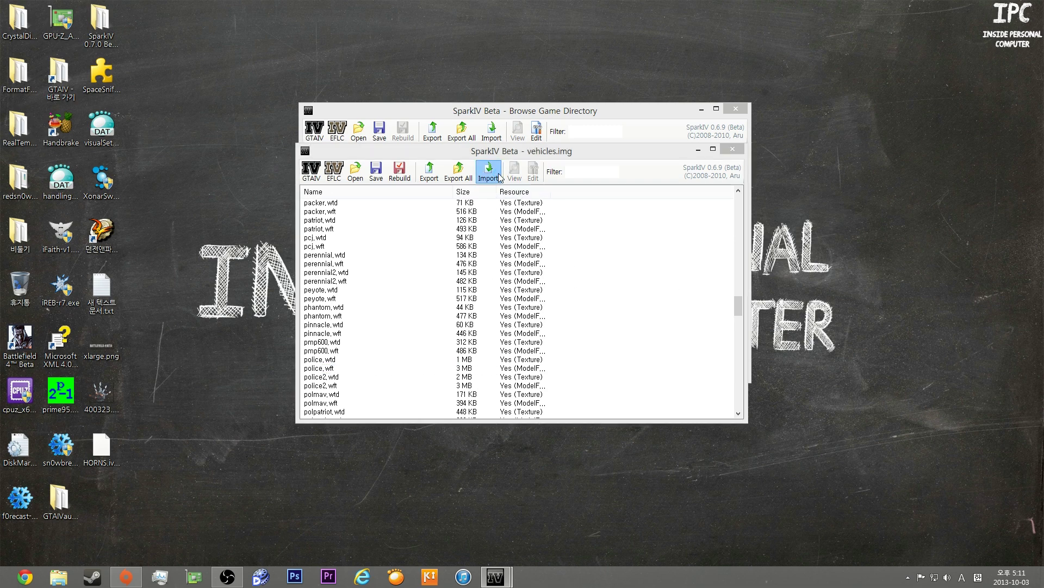
pyautogui.scroll(-5, 743, 340)
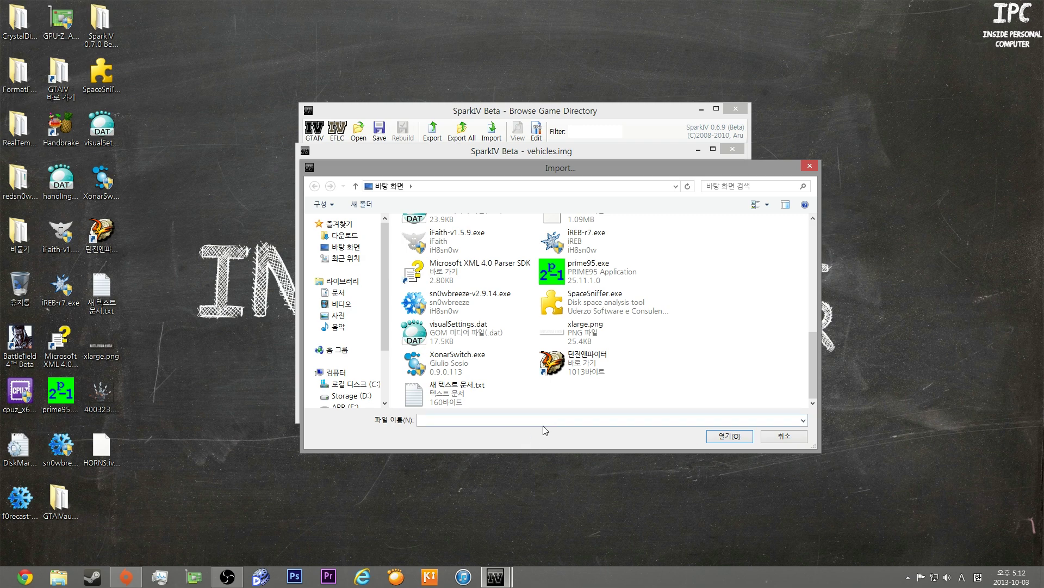
pyautogui.click(771, 437)
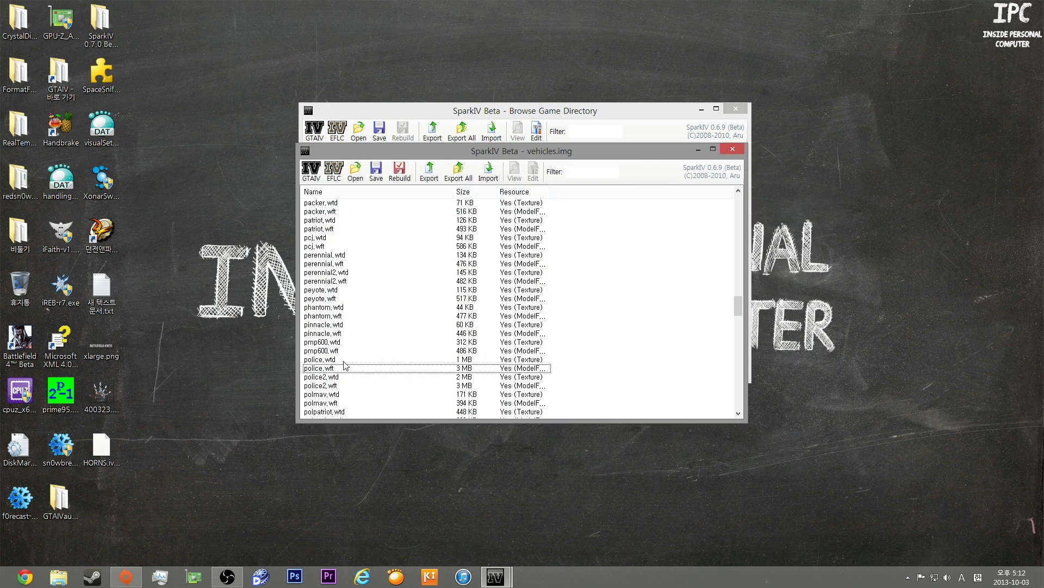
# - Rebuild the vehicles.img archive and close it
pyautogui.click(398, 172)
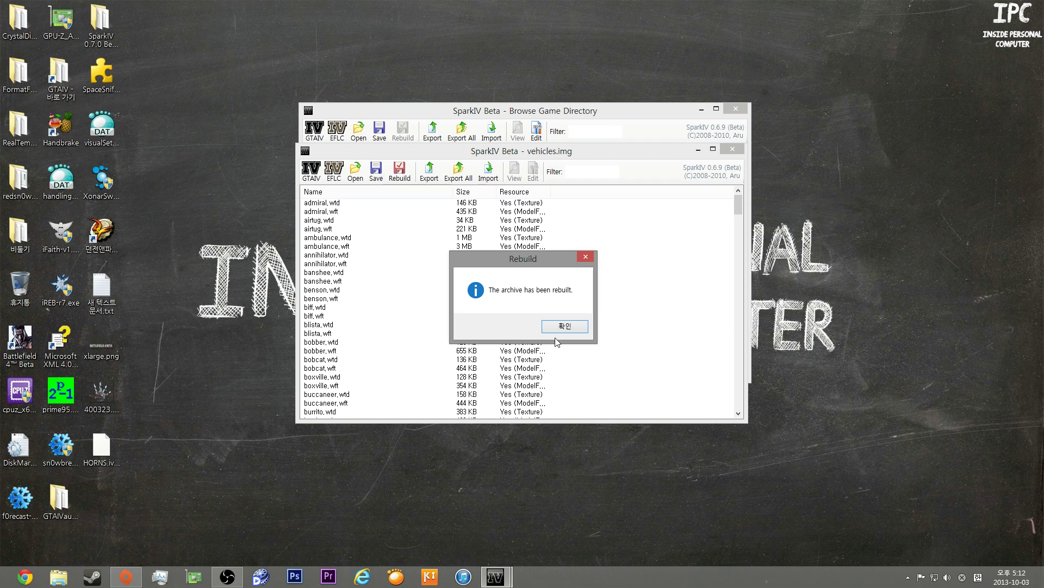
pyautogui.click(560, 333)
pyautogui.click(566, 329)
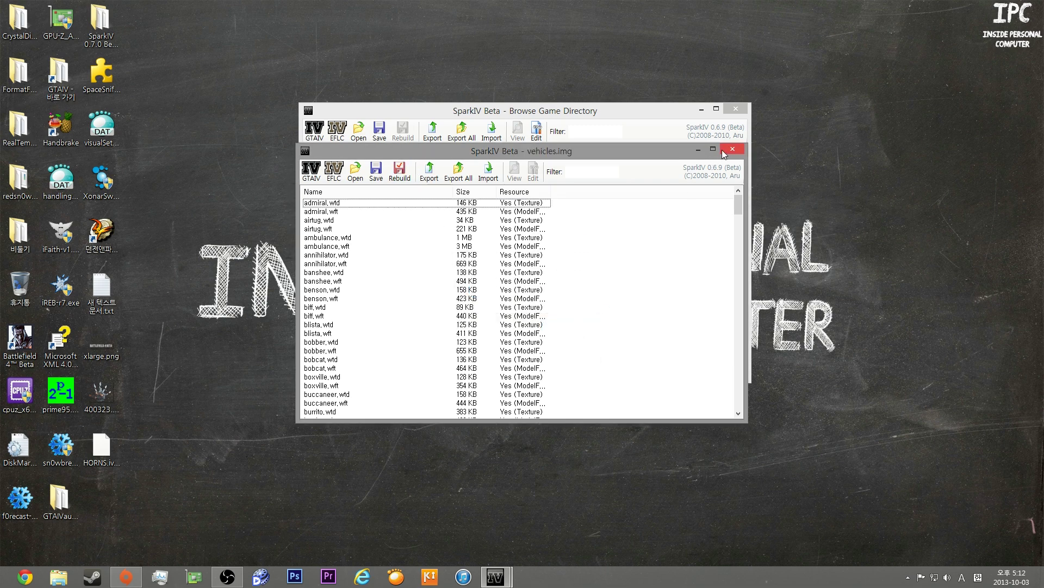
pyautogui.click(724, 149)
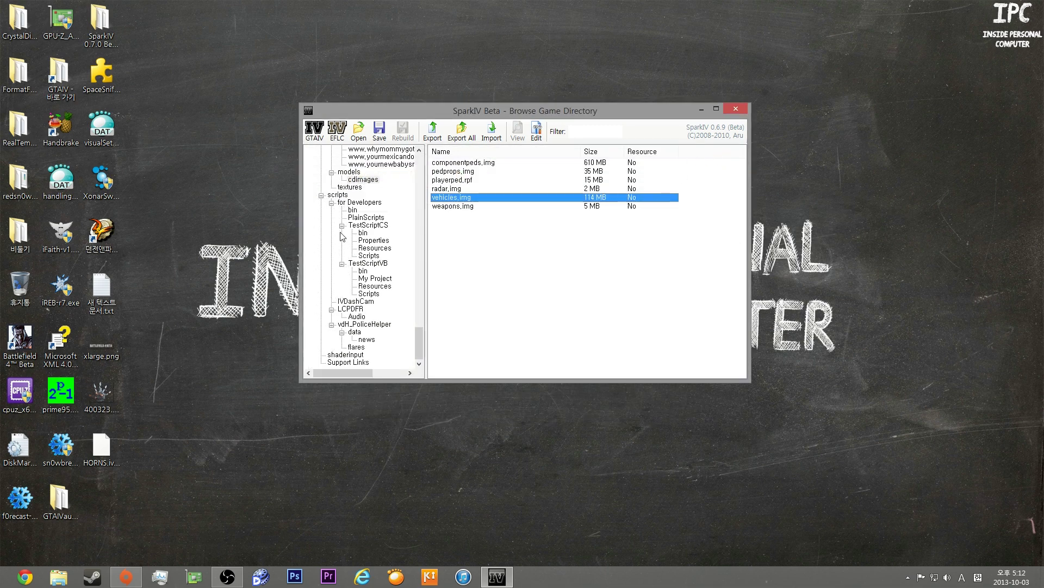
# - Save the archive changes in the game directory browser and close SparkIV
pyautogui.click(379, 131)
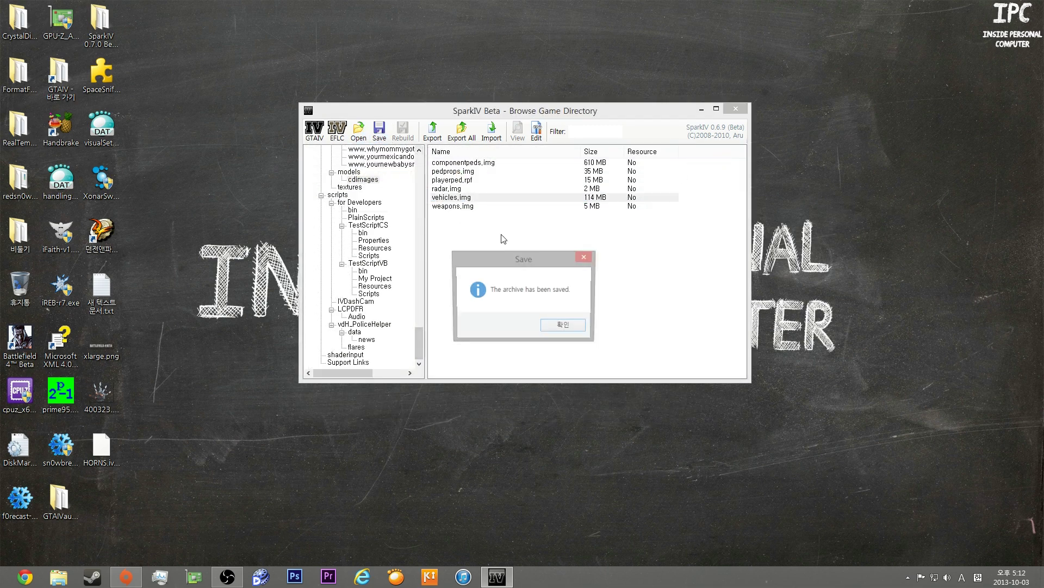
pyautogui.click(564, 327)
pyautogui.click(736, 108)
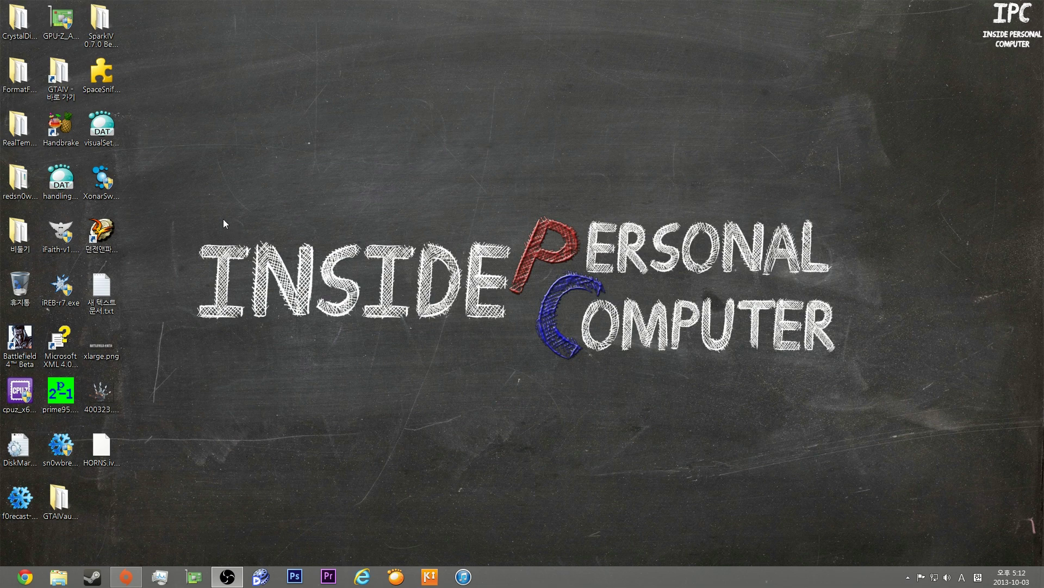
pyautogui.moveTo(186, 210); pyautogui.dragTo(843, 367)
# - Switch to File Explorer and open the SteamApps folder of Steam in Program Files (x86) on drive C:
pyautogui.click(58, 578)
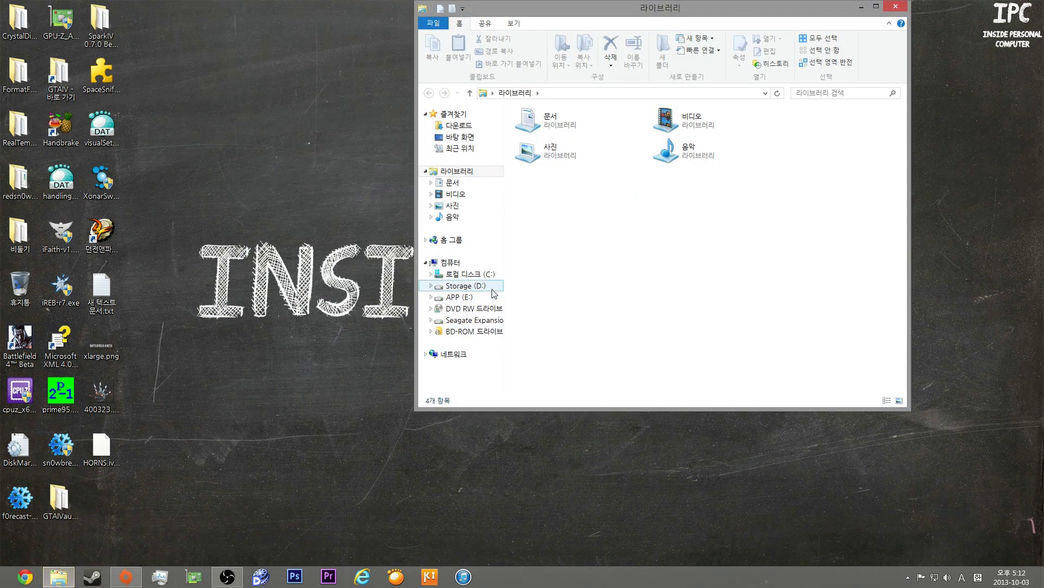
pyautogui.click(464, 286)
pyautogui.click(491, 298)
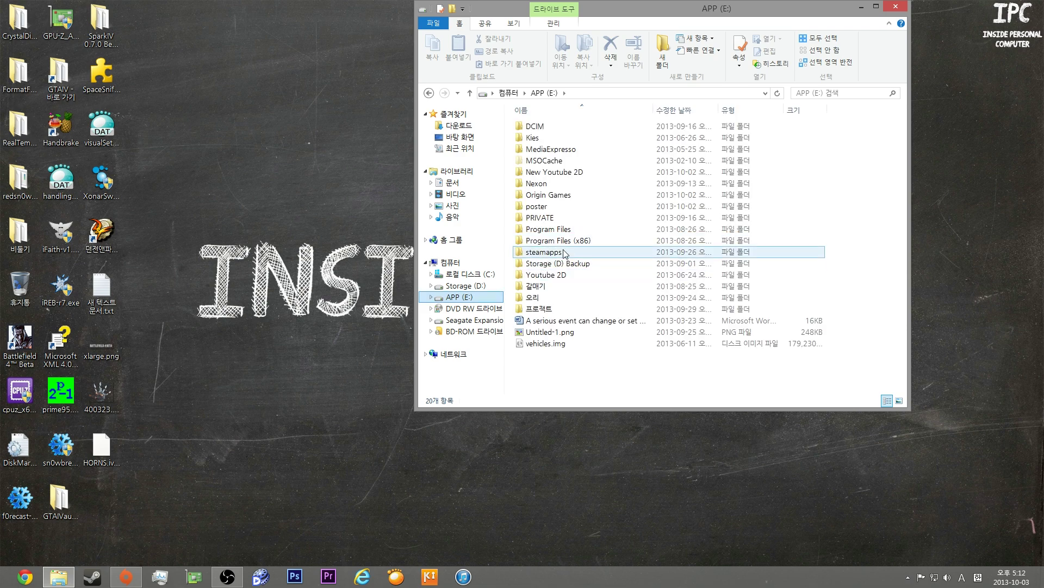
pyautogui.click(479, 273)
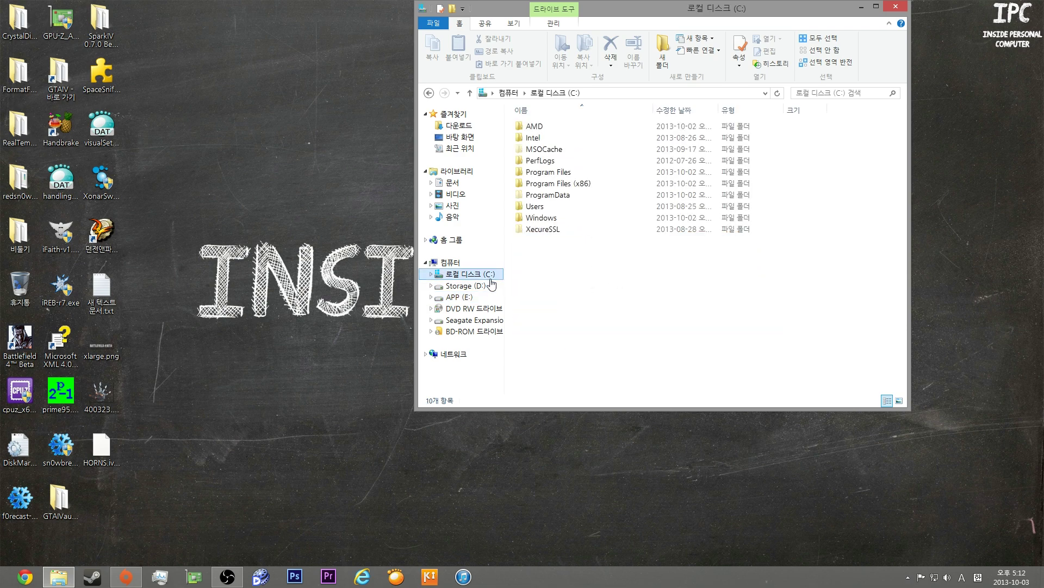
pyautogui.doubleClick(564, 185)
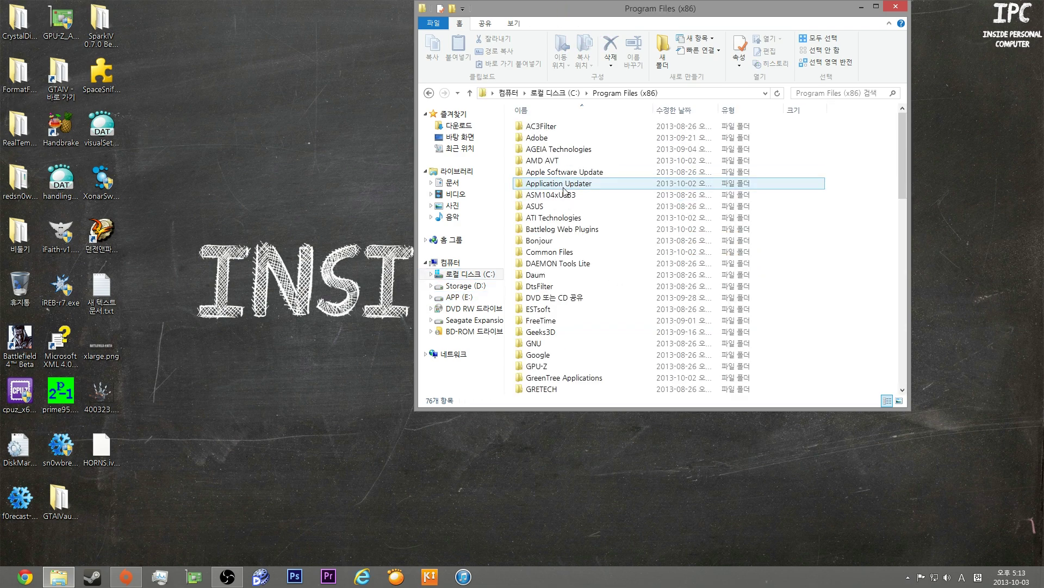
pyautogui.click(583, 342)
pyautogui.scroll(-7, 574, 304)
pyautogui.scroll(-5, 571, 272)
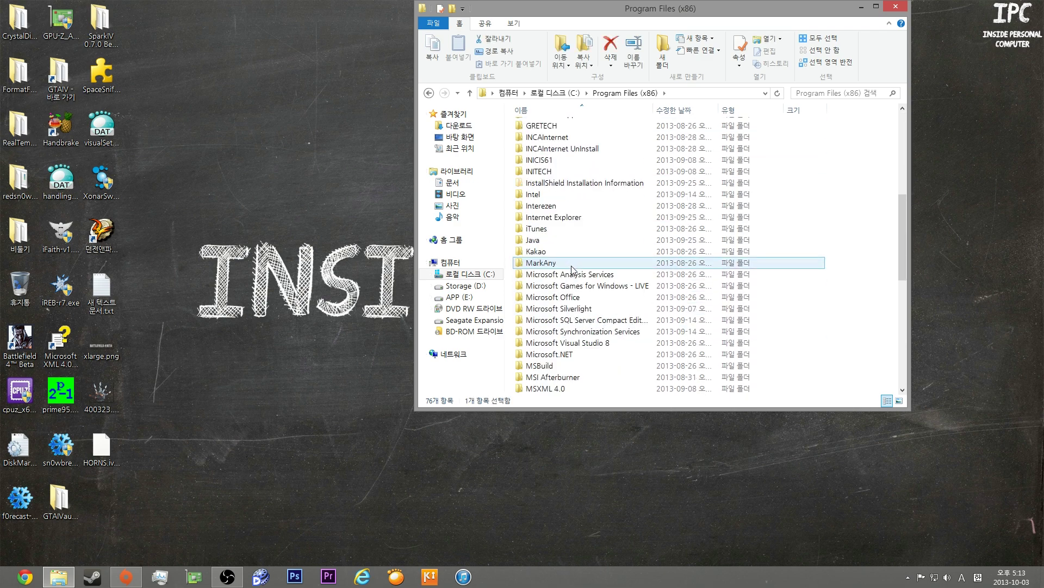
pyautogui.scroll(-2, 563, 359)
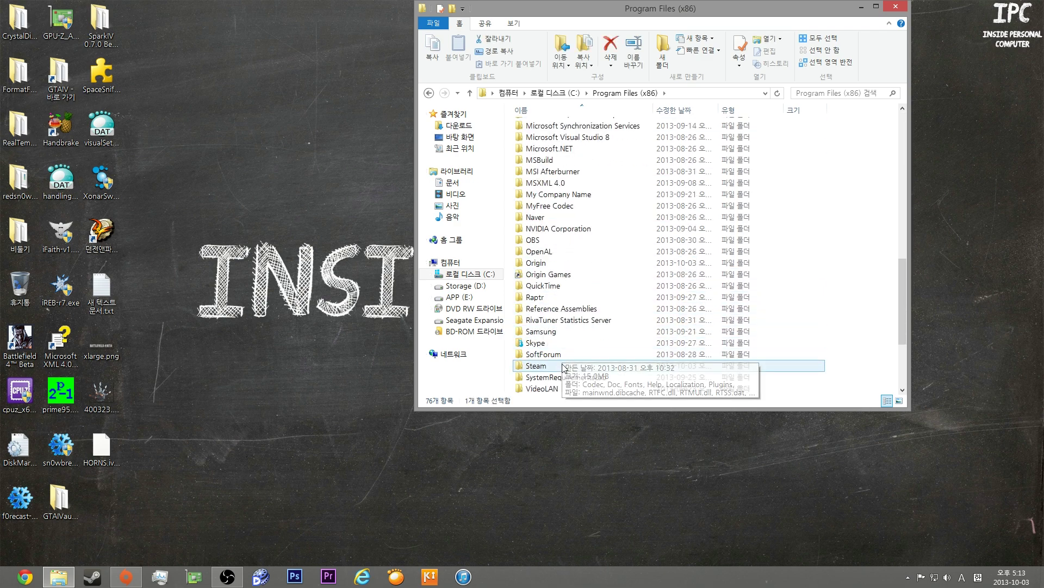
pyautogui.doubleClick(568, 352)
pyautogui.doubleClick(572, 314)
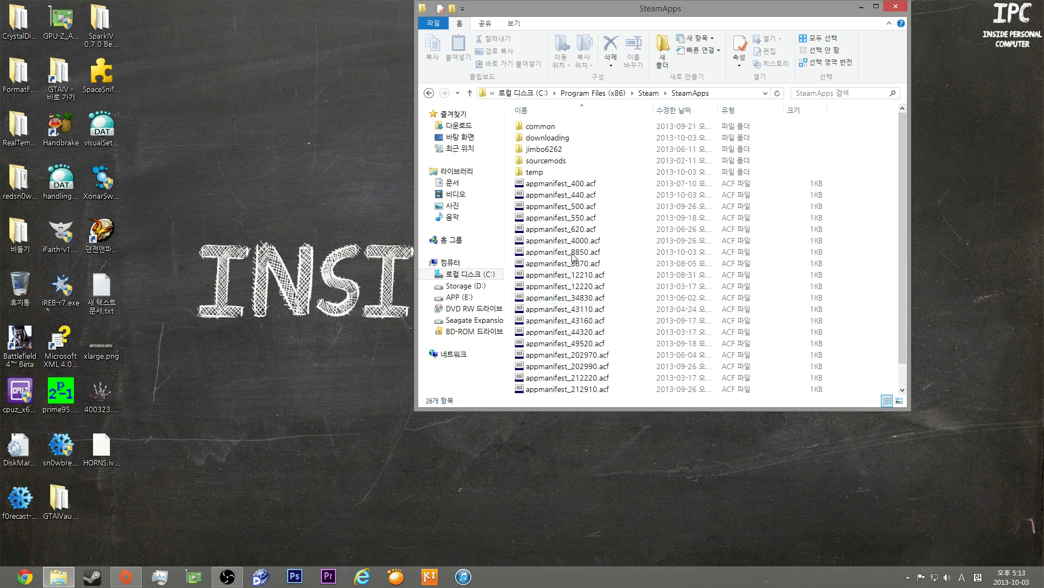
# - Go to common\Grand Theft Auto IV\GTAIV\pc\models\cdimages and point out the vehicles.img file
pyautogui.doubleClick(561, 126)
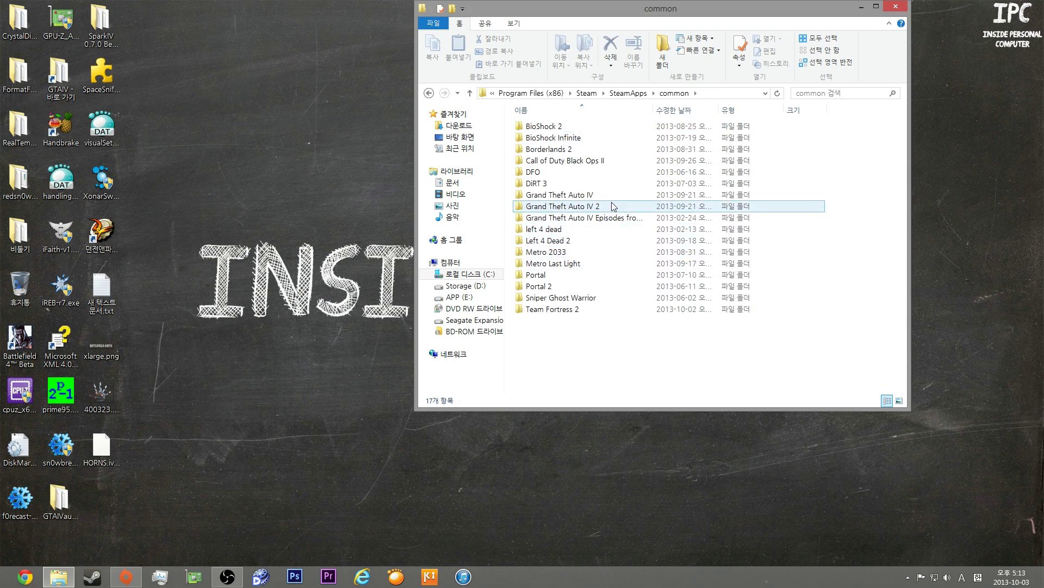
pyautogui.doubleClick(604, 195)
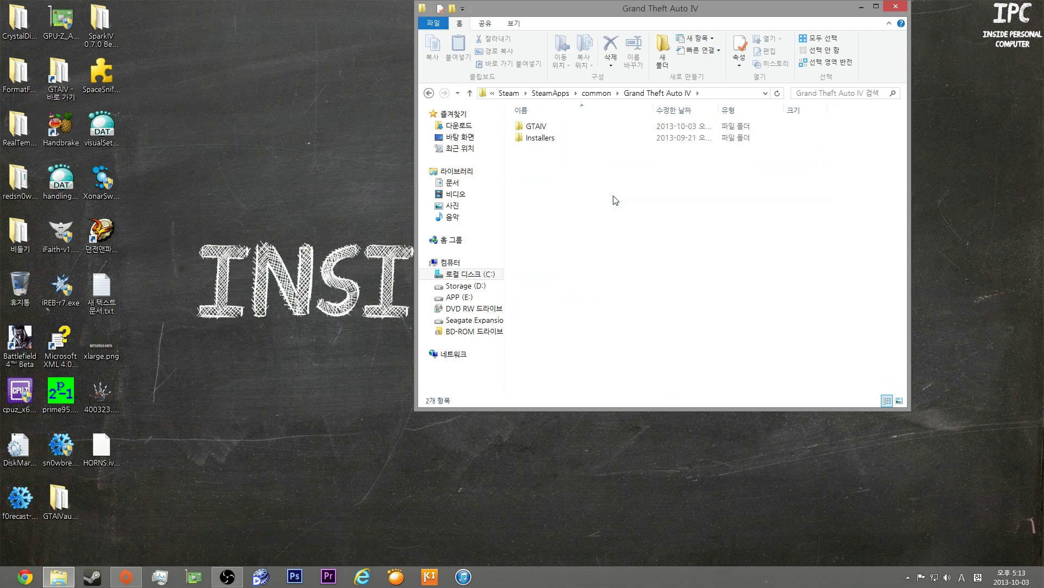
pyautogui.doubleClick(566, 126)
pyautogui.doubleClick(563, 184)
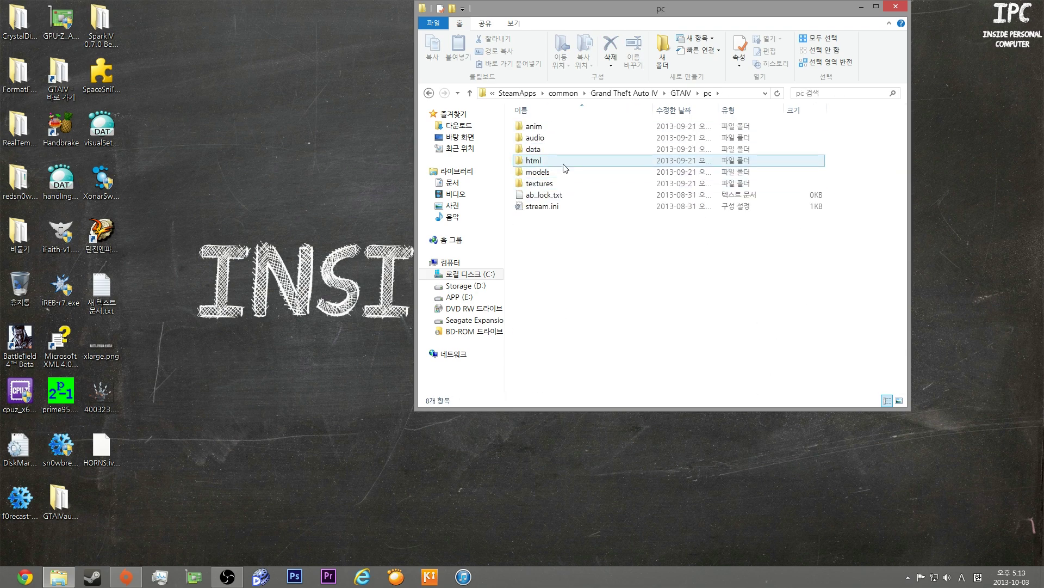
pyautogui.doubleClick(564, 172)
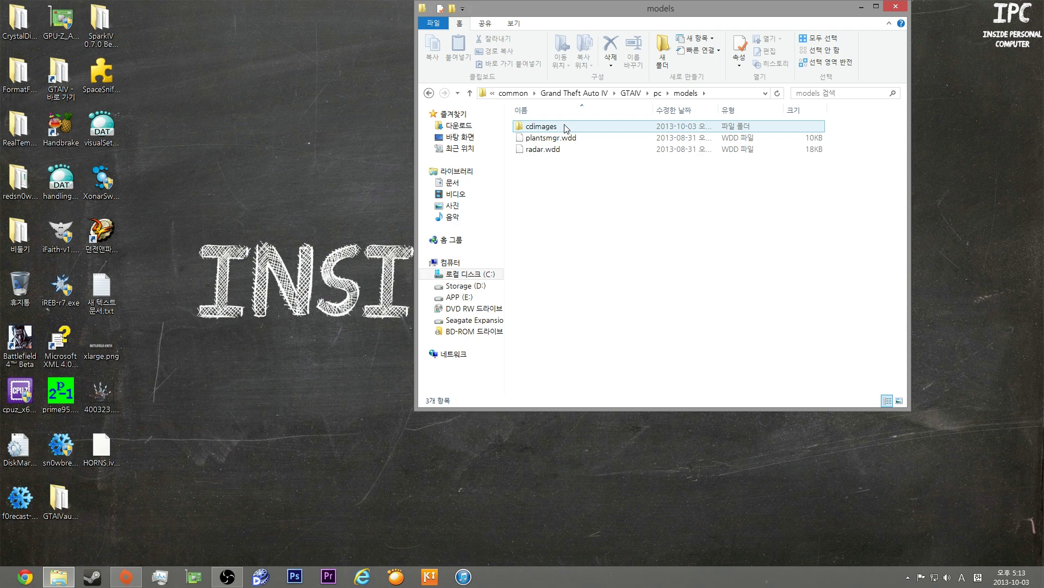
pyautogui.doubleClick(566, 127)
pyautogui.click(561, 173)
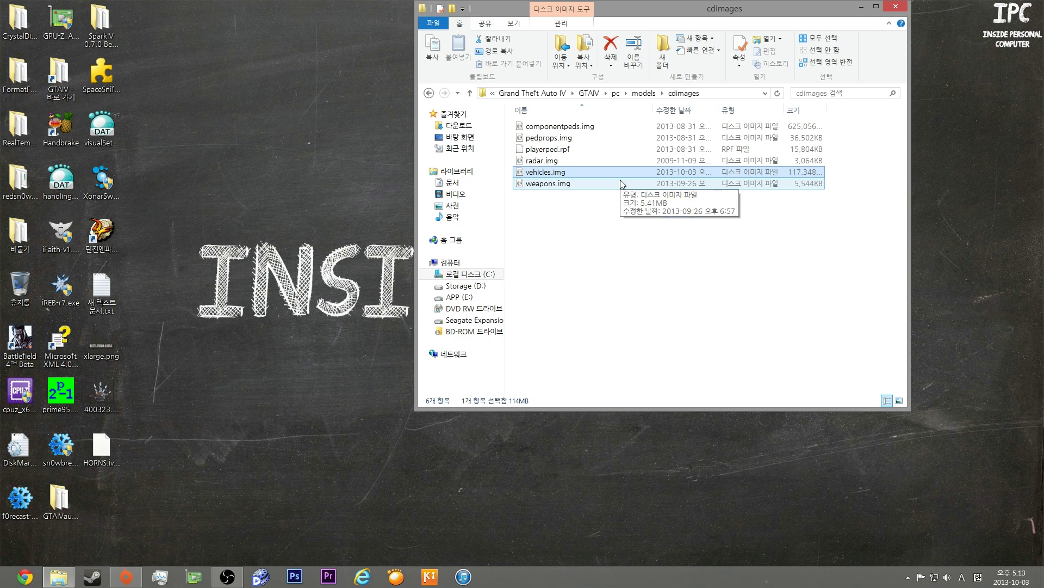
pyautogui.click(562, 202)
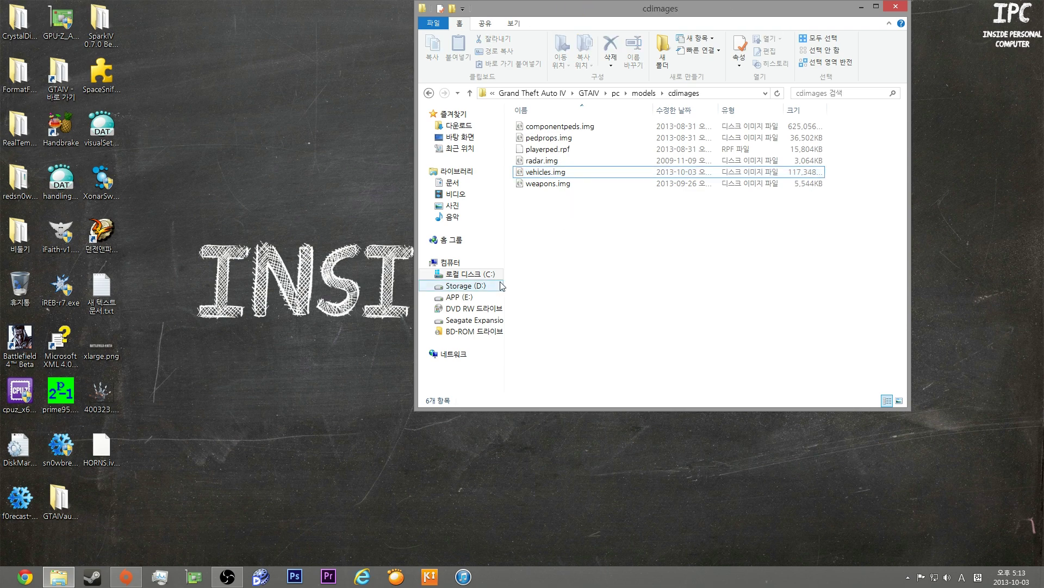
# - View the contents of Storage (D:) and APP (E:), ending at the computer's drive overview
pyautogui.click(485, 290)
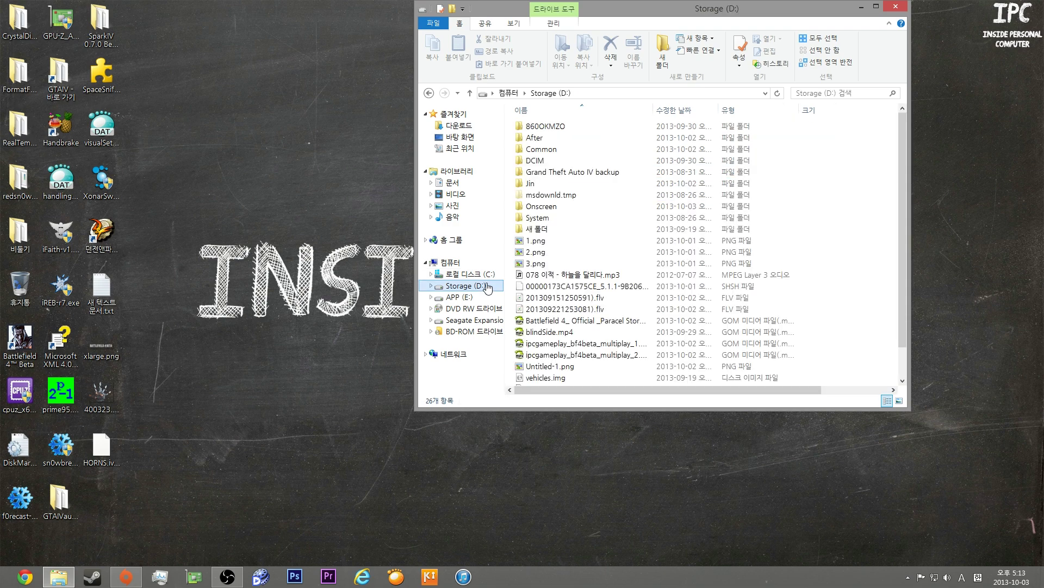
pyautogui.click(473, 297)
pyautogui.click(495, 266)
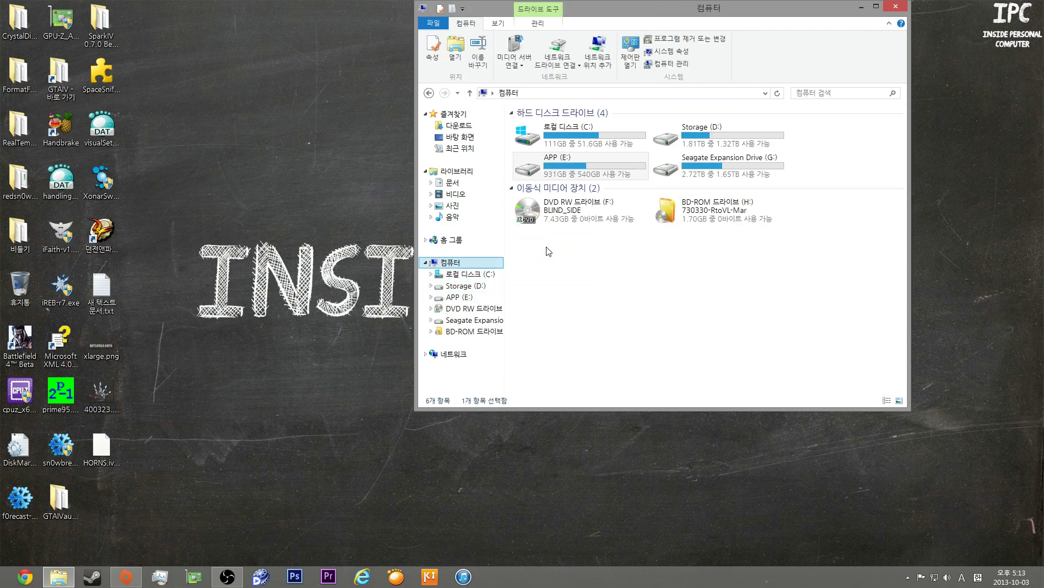